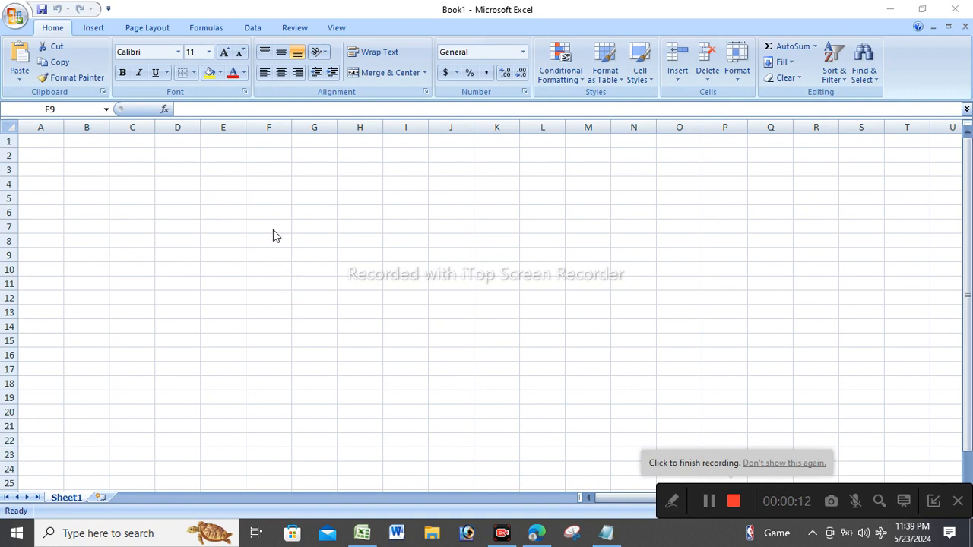
Enter the headings SL.No, Name and Designation in D4:F4 and autofit column F.
click(177, 200)
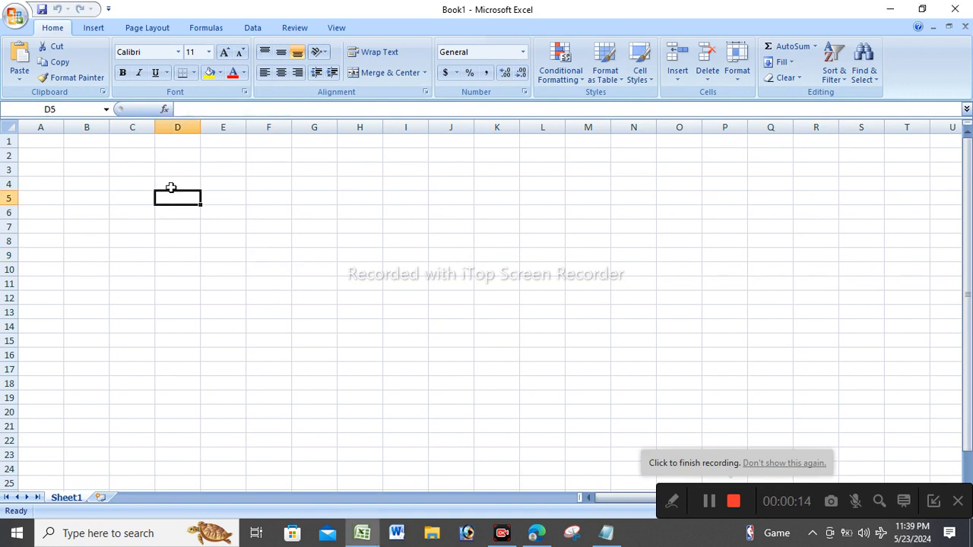
click(184, 184)
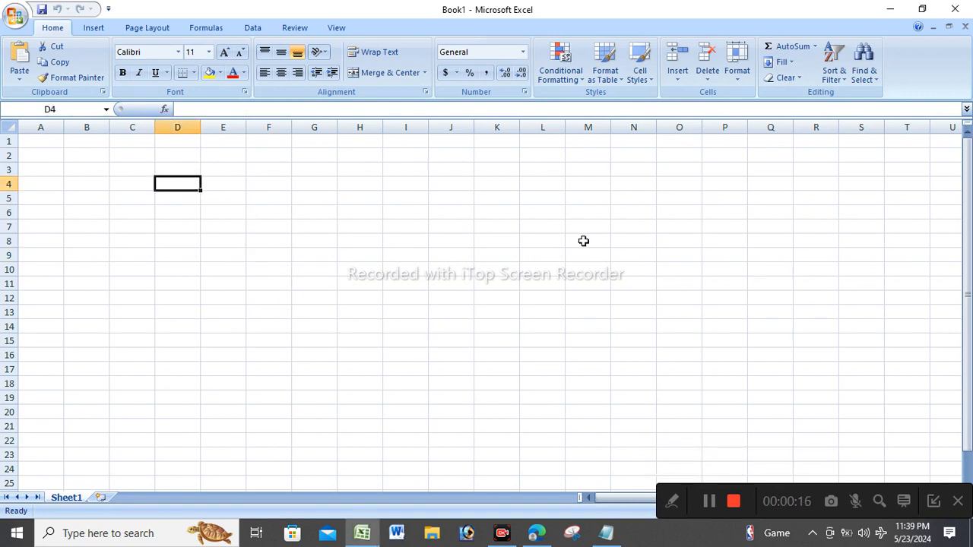
text(SL)
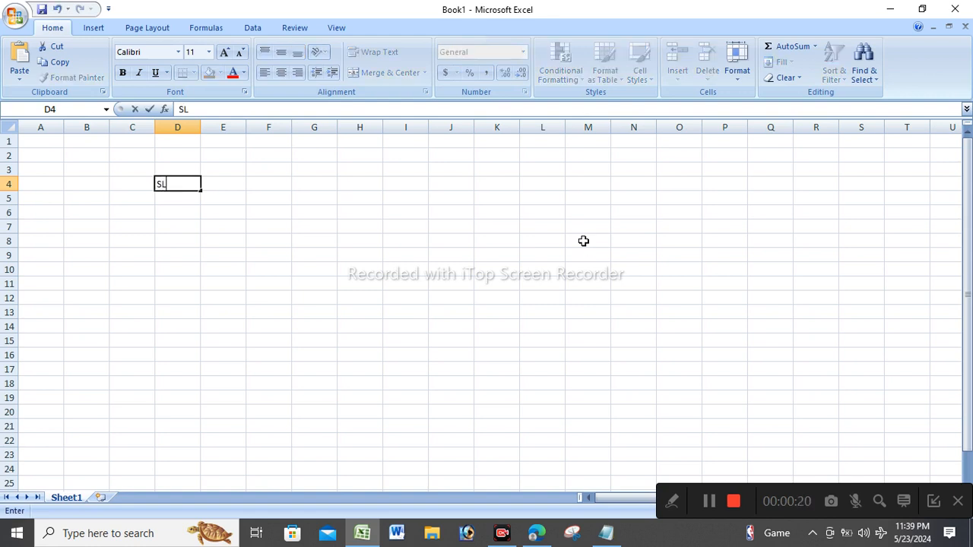
text(.No)
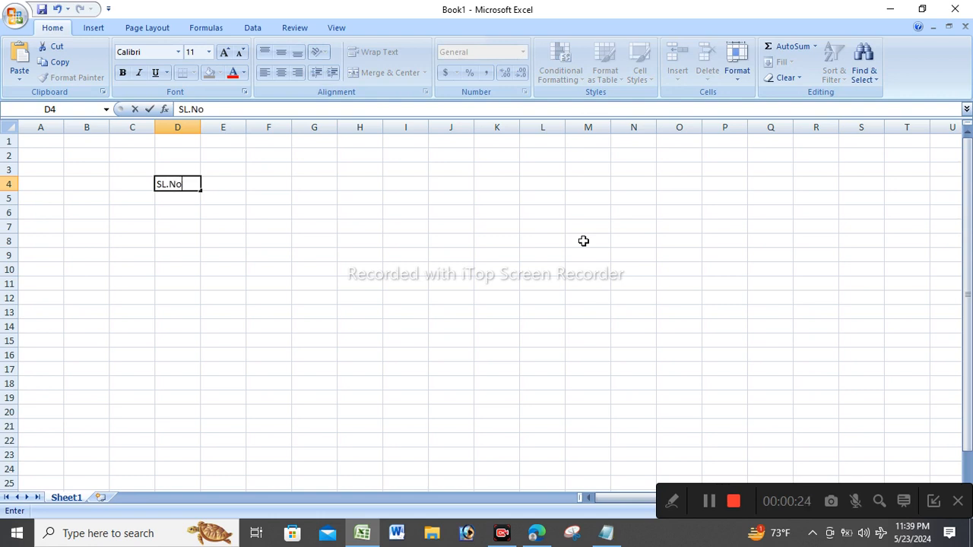
key(Tab)
text(Name)
key(Tab)
text(Designation)
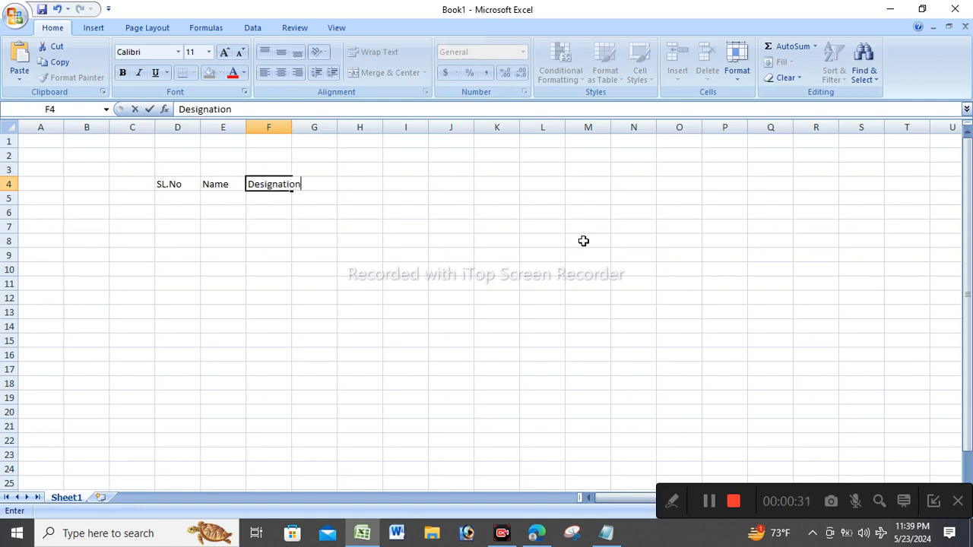
click(289, 124)
double_click(292, 124)
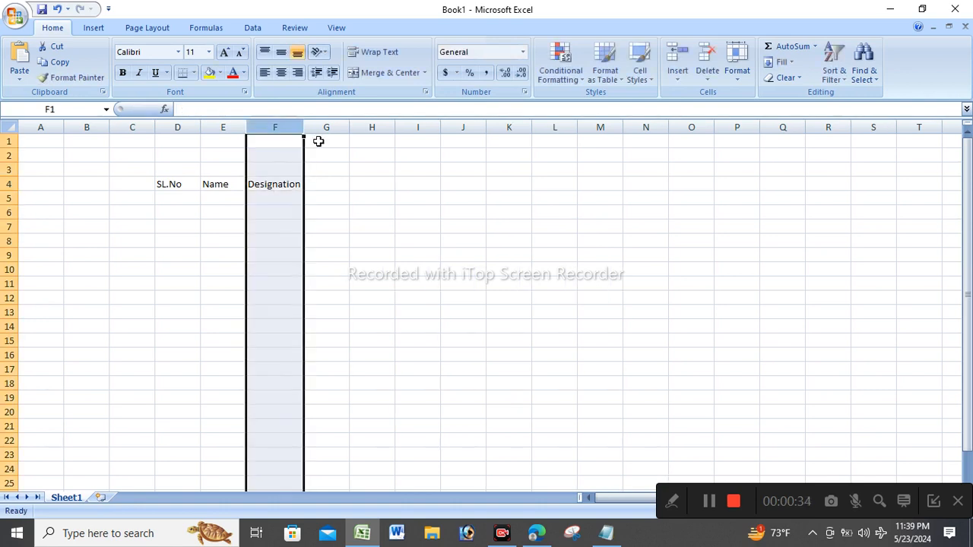
Enter the D.o.j heading in G4.
click(326, 184)
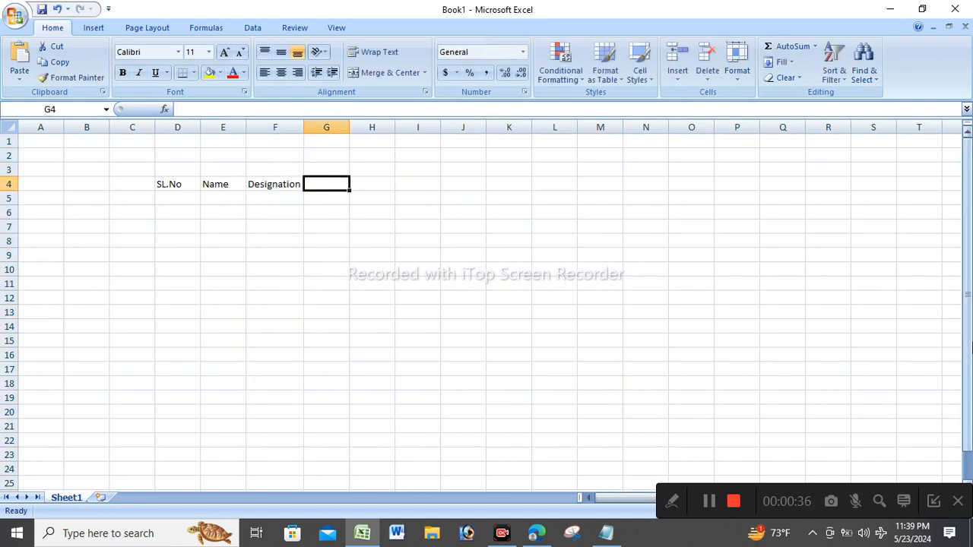
text(d)
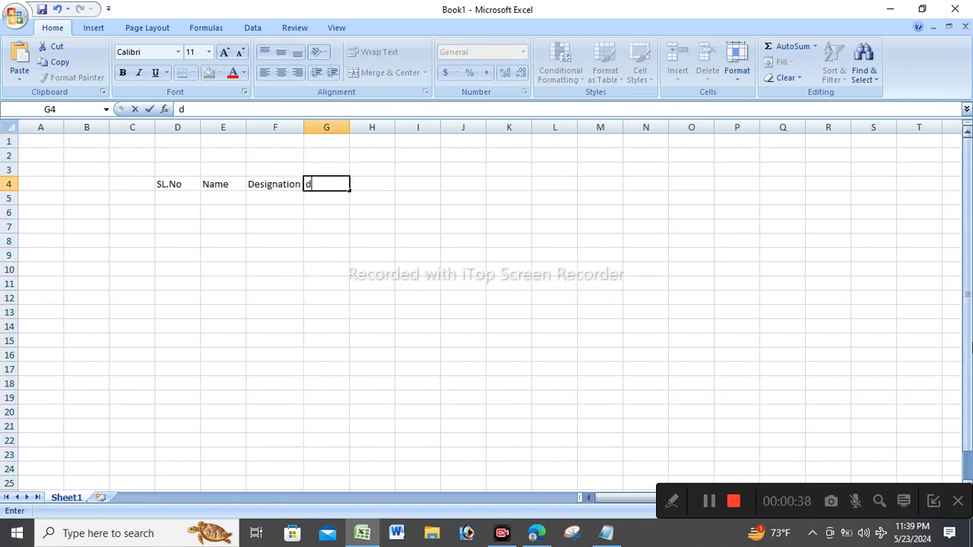
text(D.o)
key(alt)
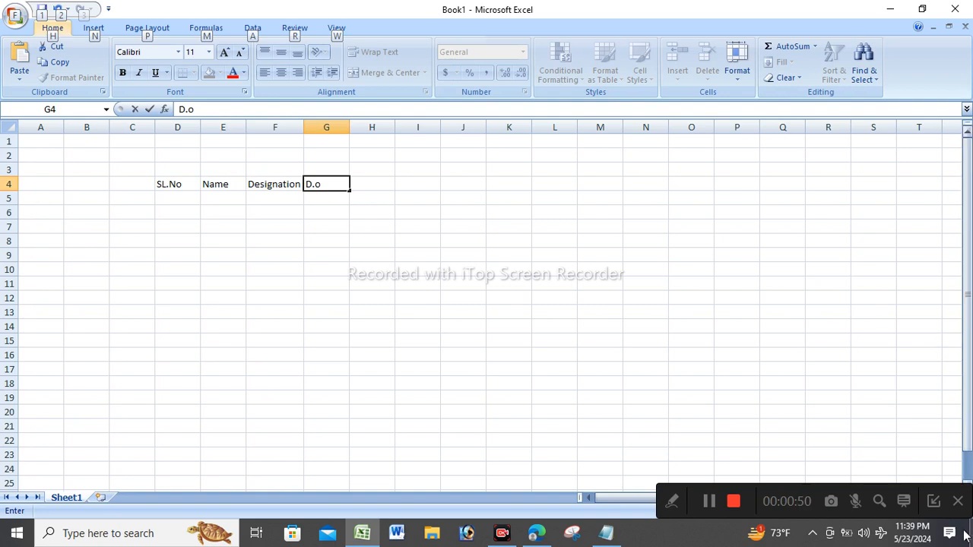
click(509, 197)
click(328, 182)
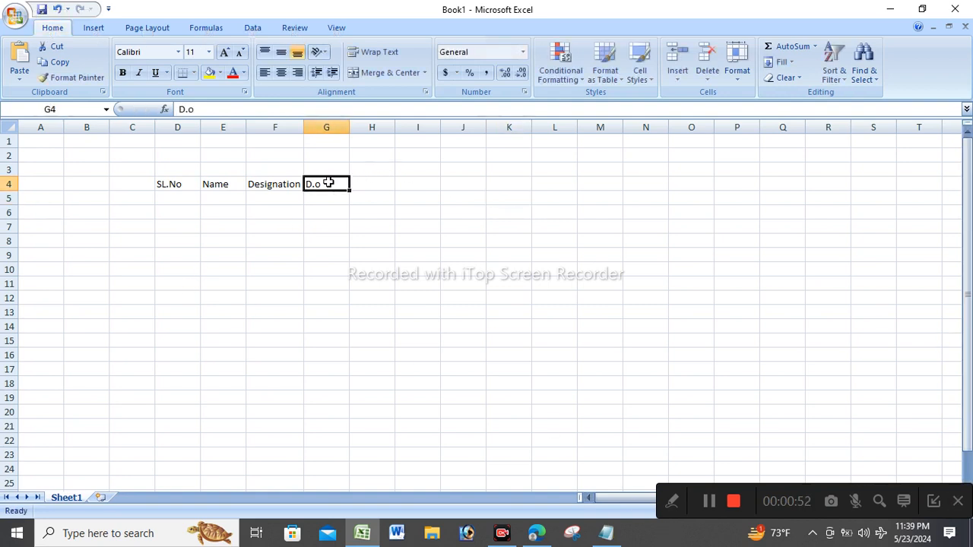
double_click(328, 183)
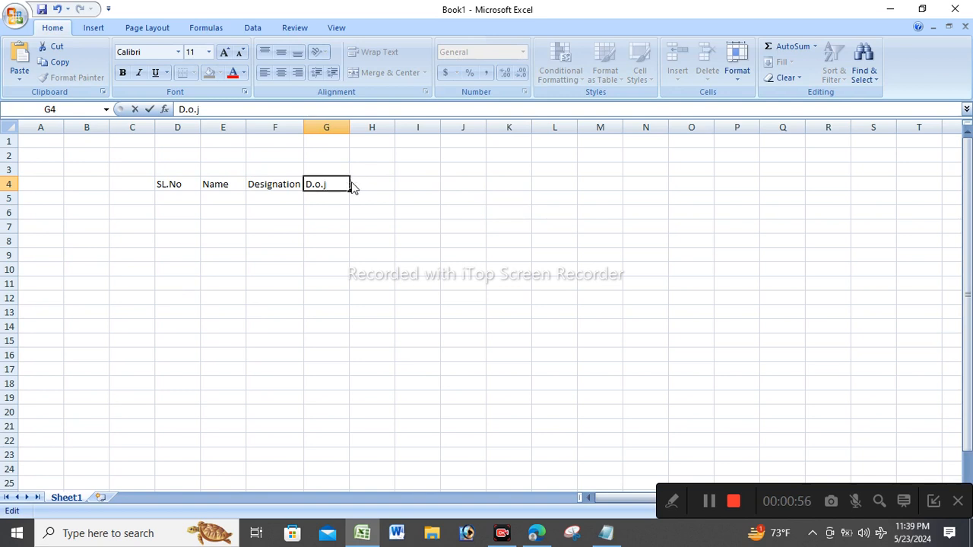
Add the Salary heading in H4 and P in I4.
click(351, 182)
text(Salar)
key(Tab)
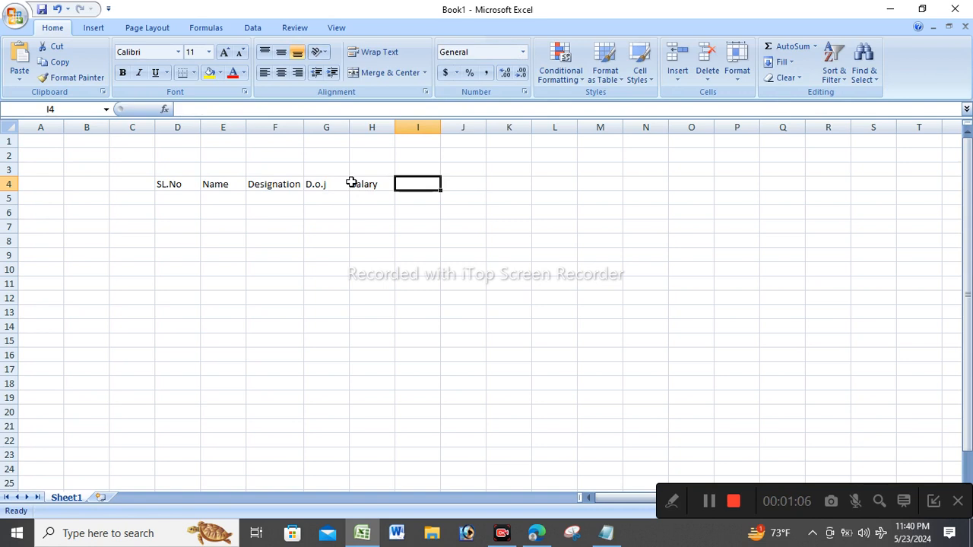
text(P)
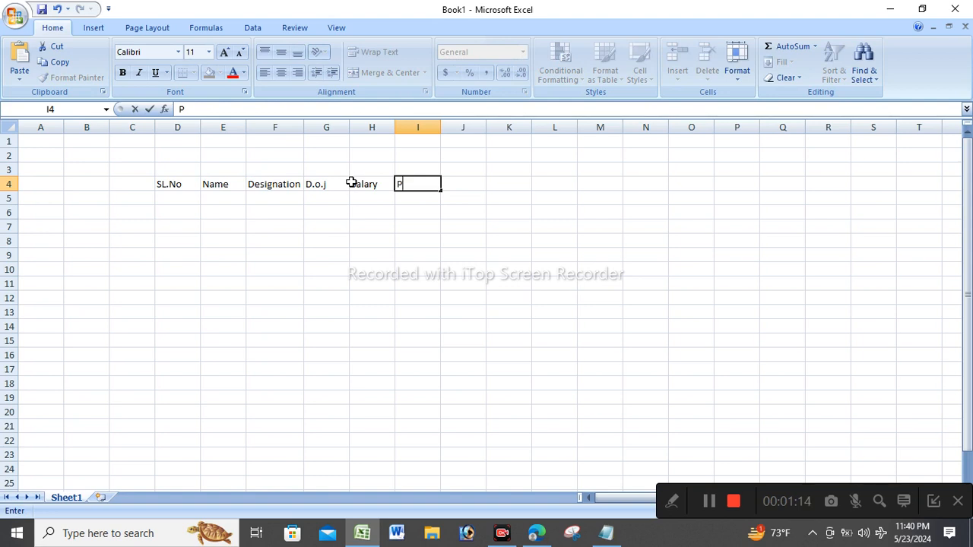
click(684, 332)
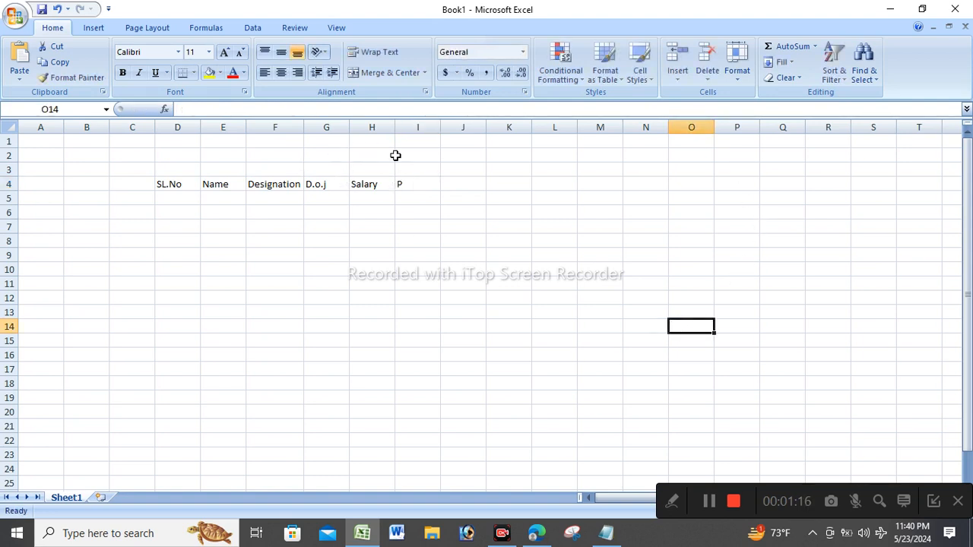
click(431, 170)
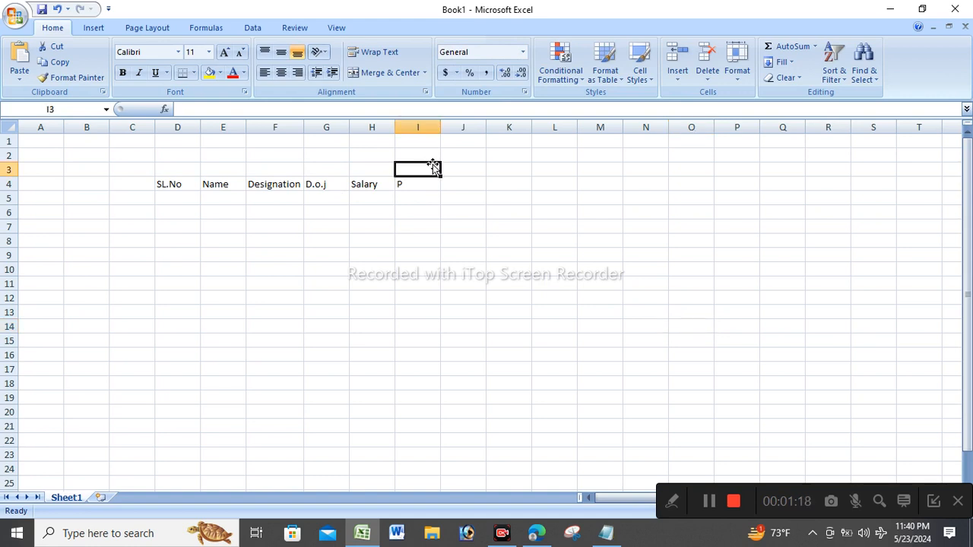
Enter days 1, 2, 3 in I3:K3 and fill the numbering through 9 in Q3.
text(1)
click(475, 167)
text(2)
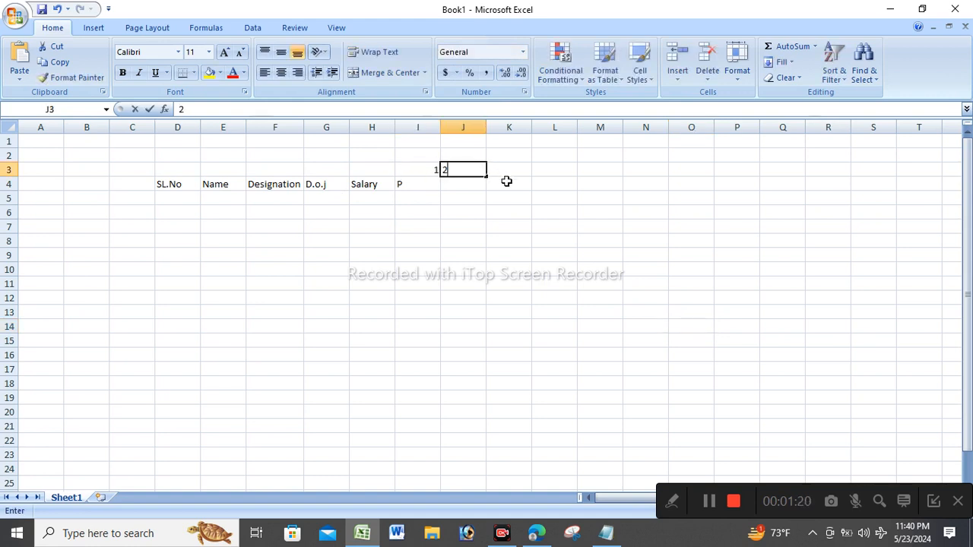
click(505, 168)
text(3)
click(608, 228)
drag(427, 175, 788, 168)
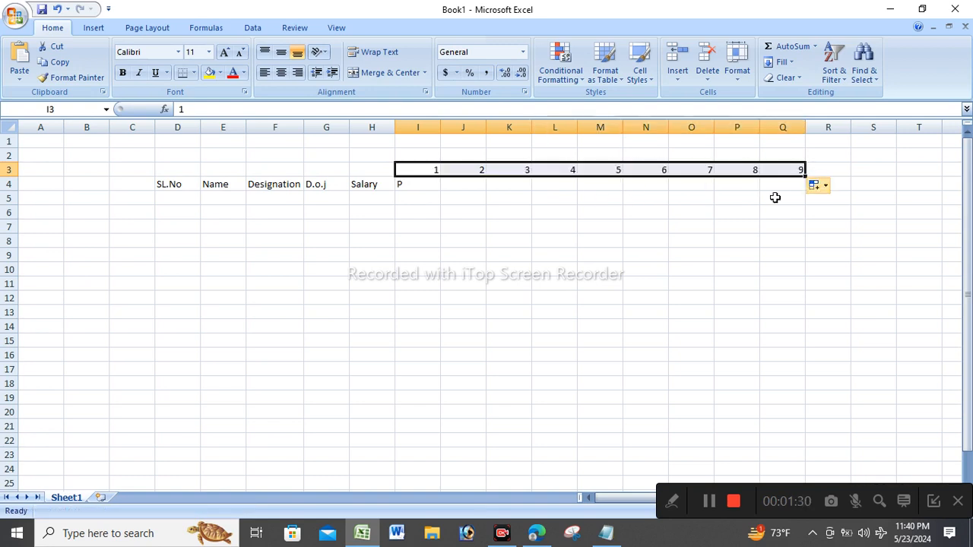
Narrow columns I–Q and center their contents horizontally and vertically.
drag(416, 122, 779, 138)
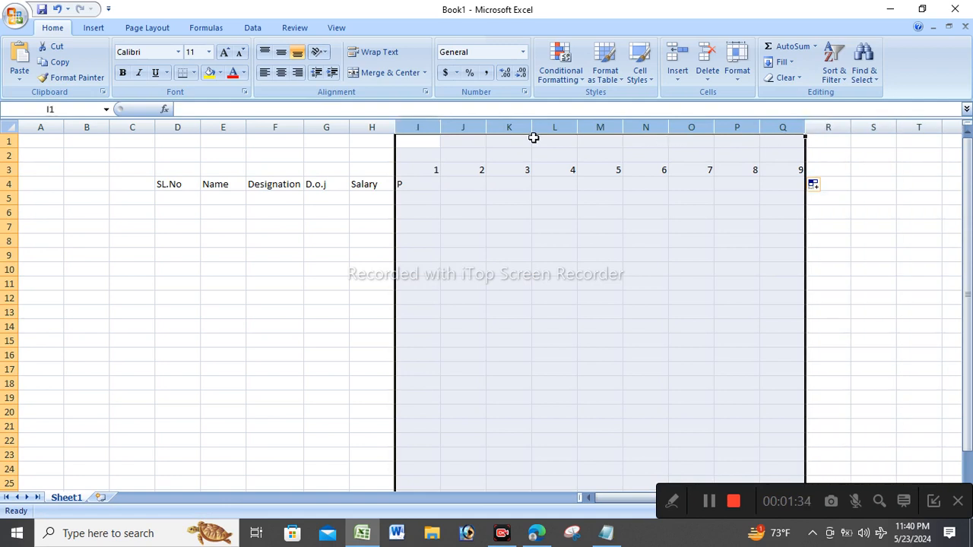
drag(530, 126, 513, 132)
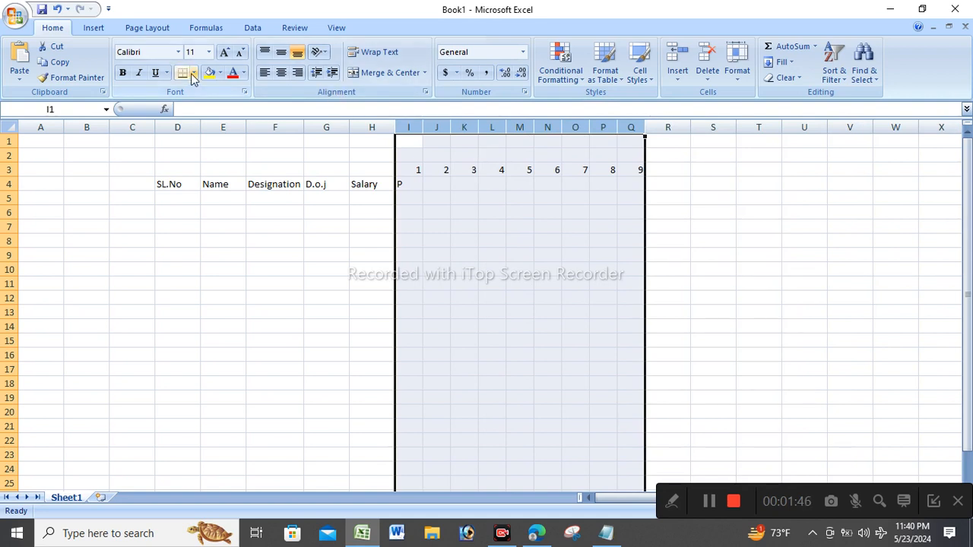
click(283, 74)
click(281, 54)
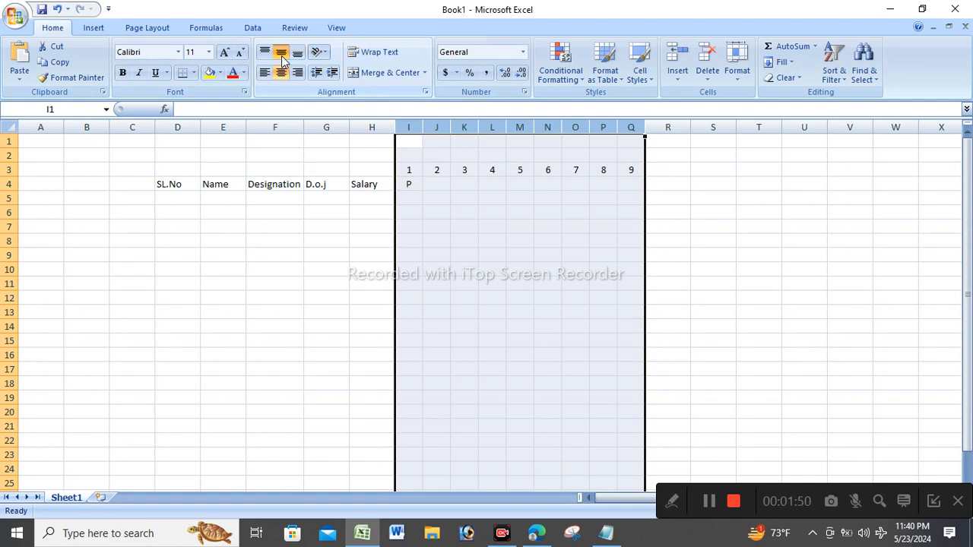
click(498, 257)
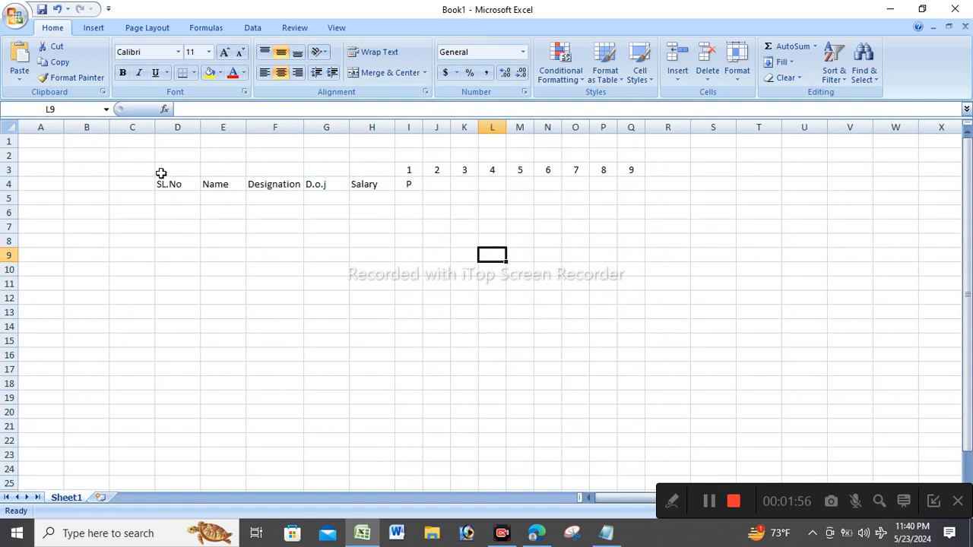
Apply All Borders to the header block D3:Q4.
drag(169, 170, 634, 186)
click(194, 72)
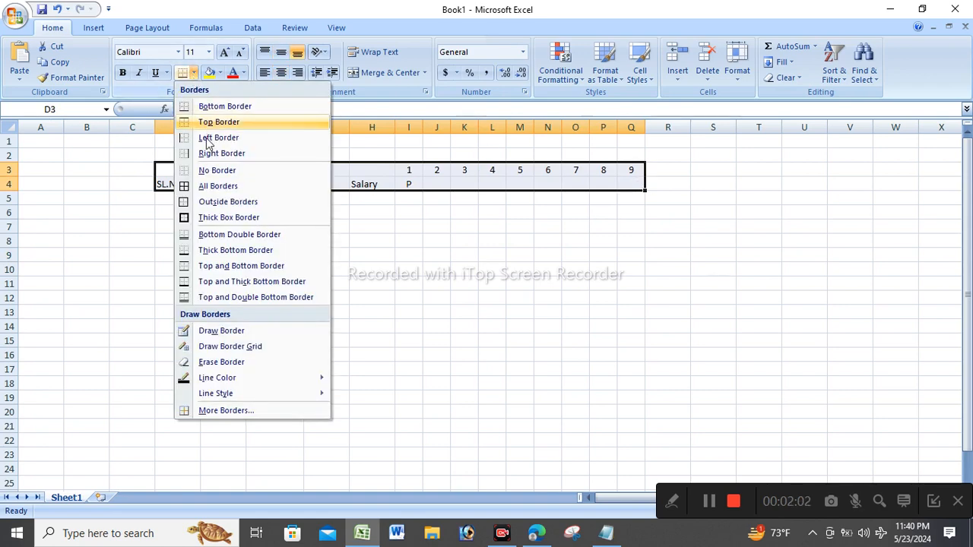
click(204, 191)
click(409, 241)
Delete the empty columns A to C.
drag(43, 127, 118, 128)
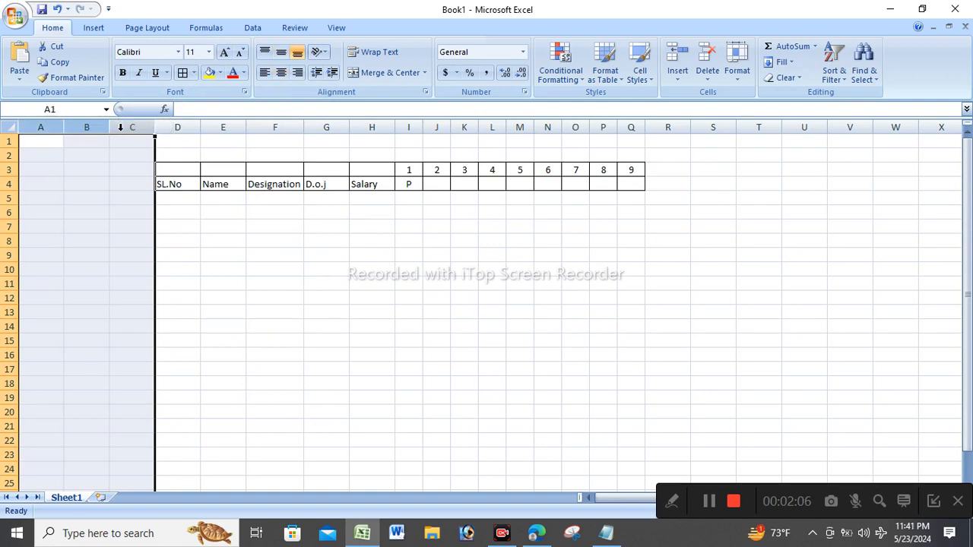
right_click(120, 127)
click(163, 220)
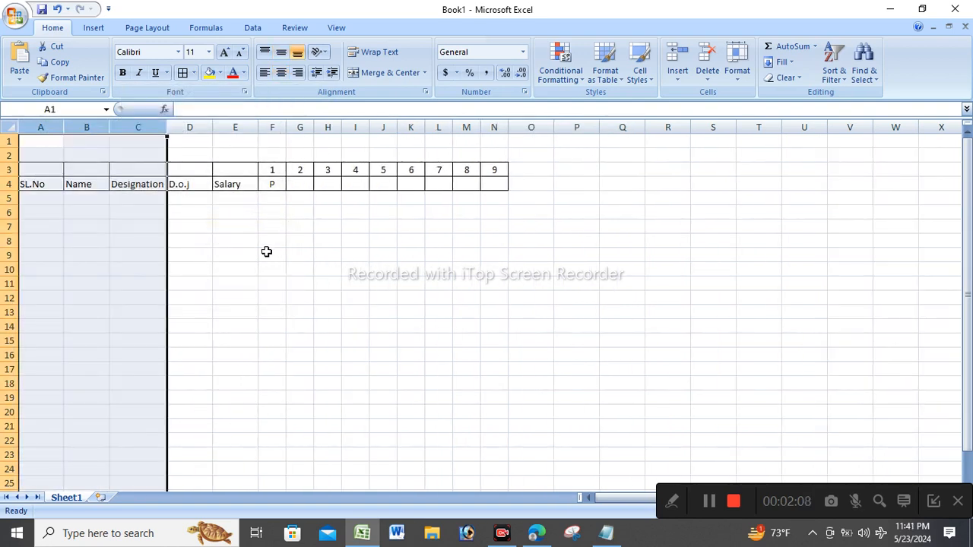
click(266, 249)
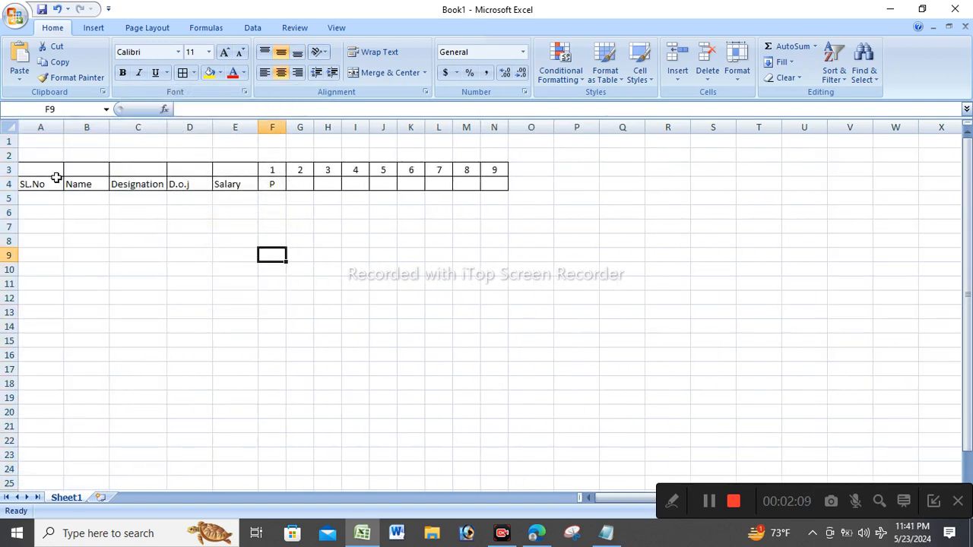
click(570, 267)
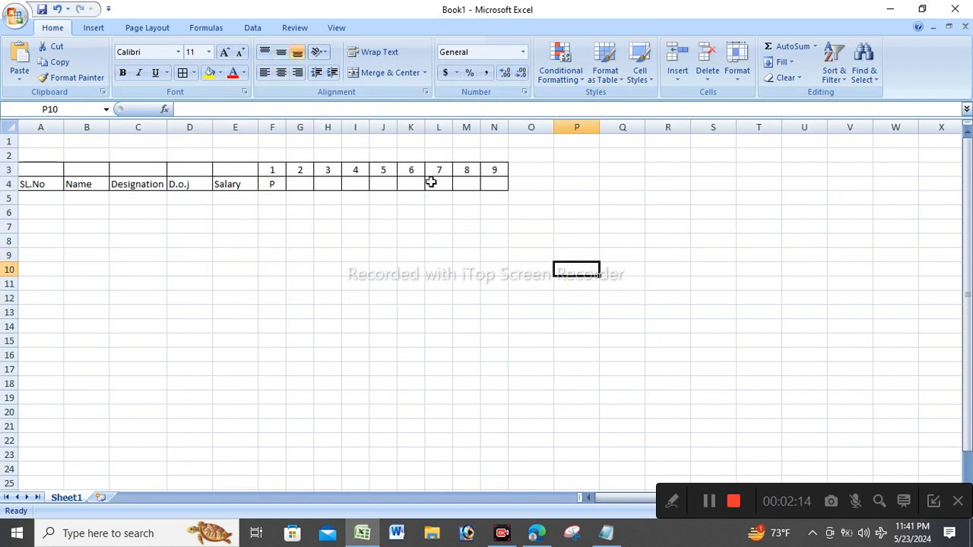
Type 'Total Days Present' in O3 and autofit column O to fit it.
click(532, 174)
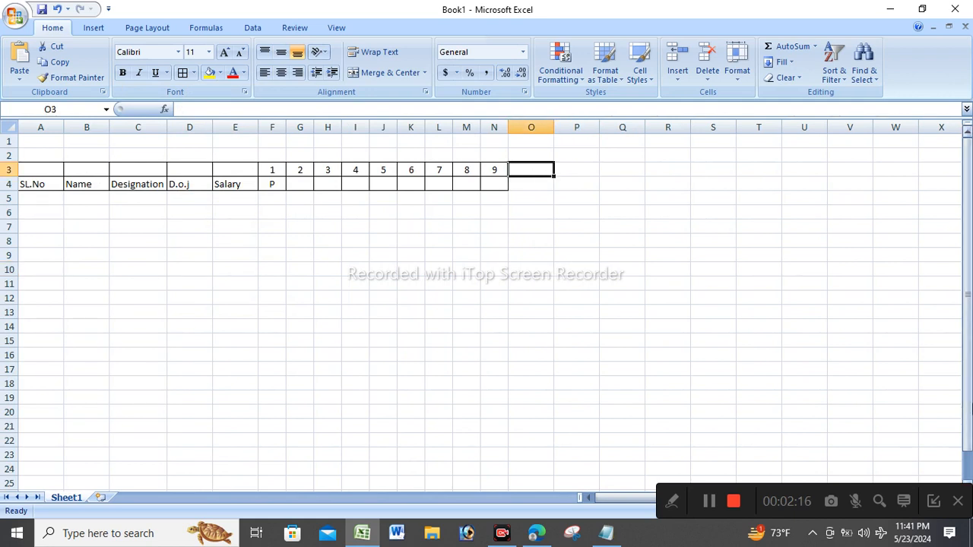
text(T)
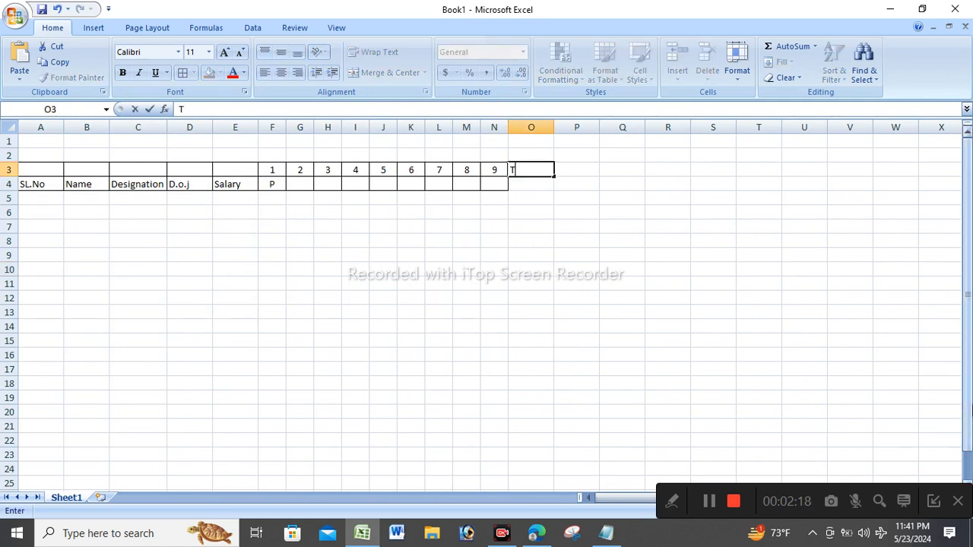
text(otal)
key(Tab)
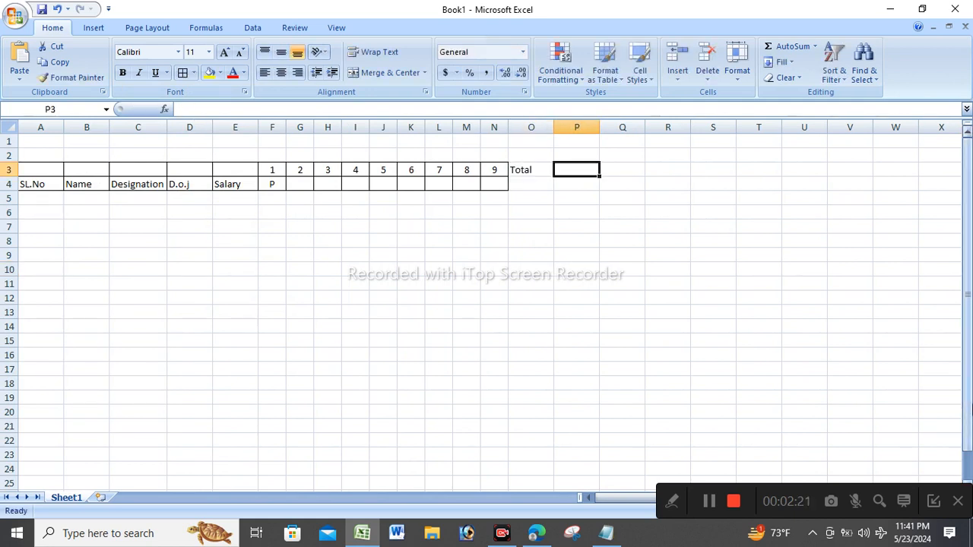
double_click(534, 169)
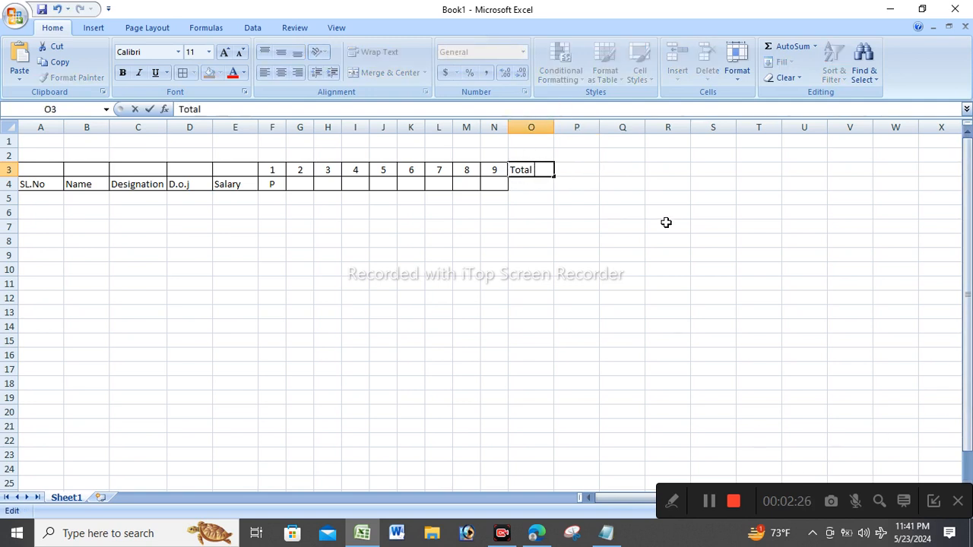
text(Days)
text(O)
key(BackSpace)
text(P)
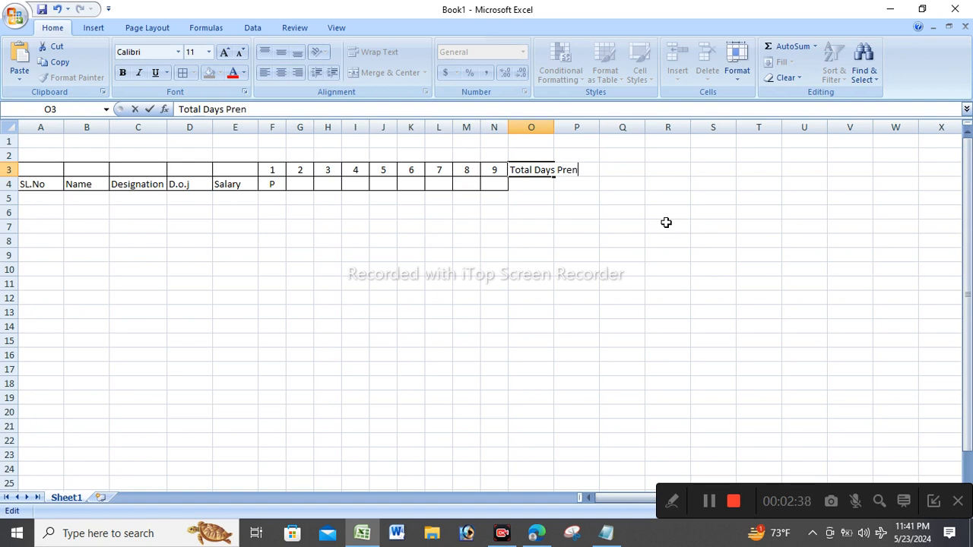
text(resent)
click(661, 228)
double_click(554, 126)
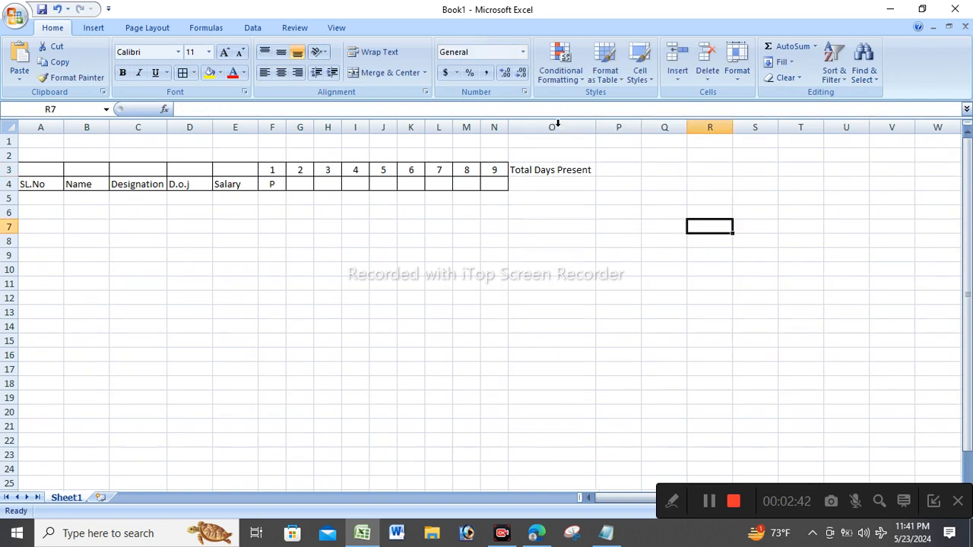
drag(497, 170, 546, 182)
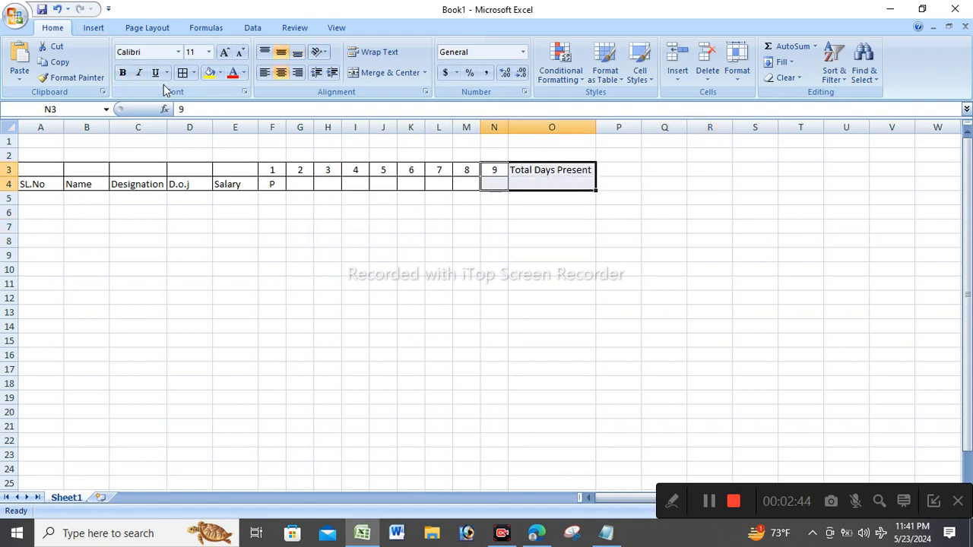
Apply All Borders to N3:O4 and make row 4 taller.
click(182, 72)
click(549, 355)
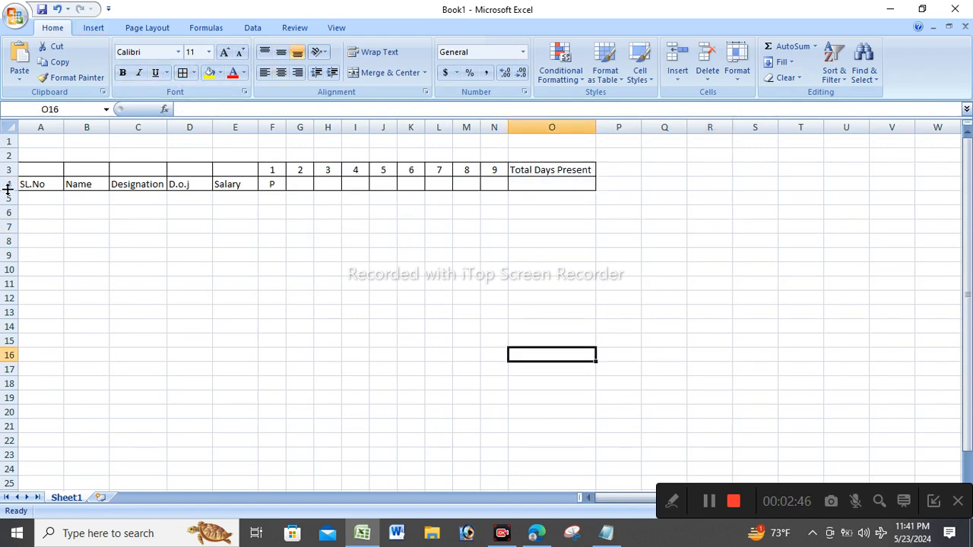
drag(8, 190, 7, 202)
click(382, 296)
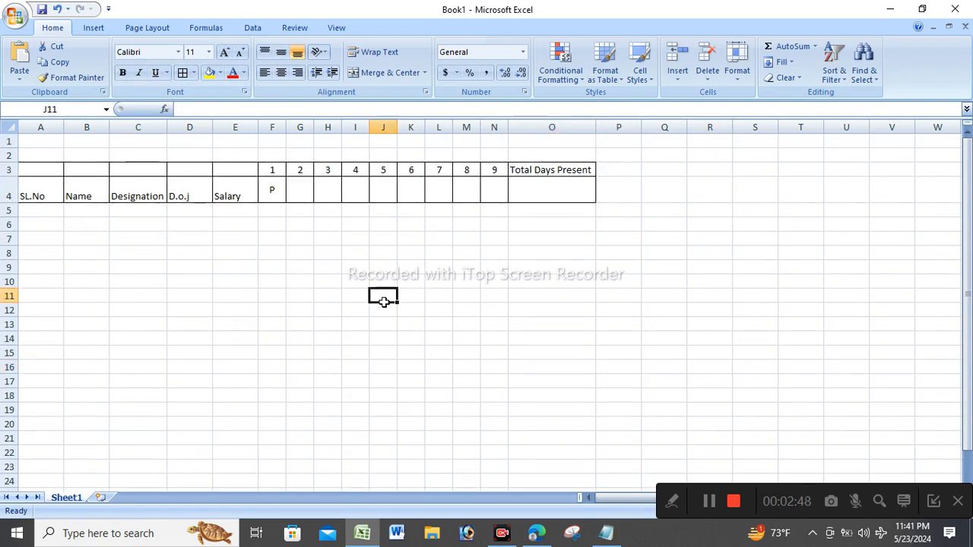
Select the P mark in F4, then move to day 3's attendance cell H4.
click(271, 190)
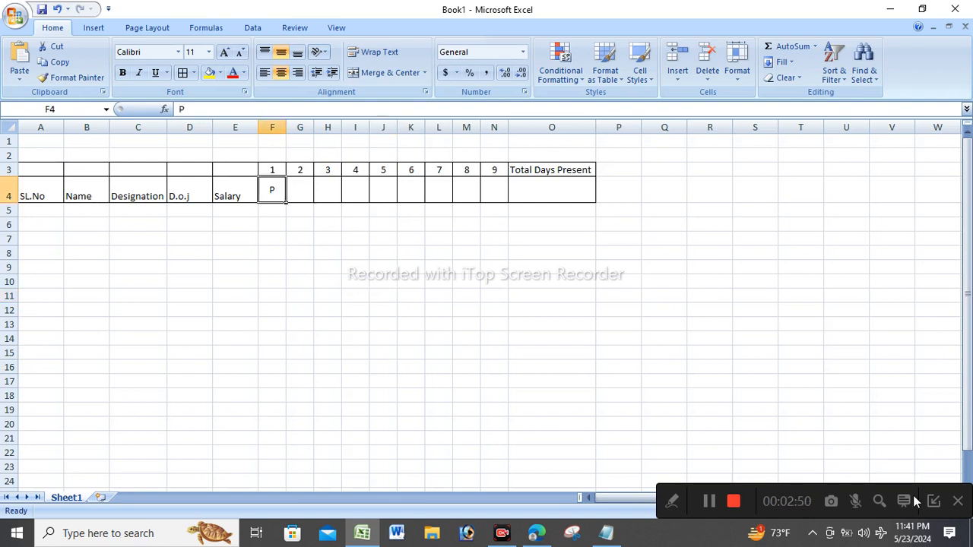
click(904, 539)
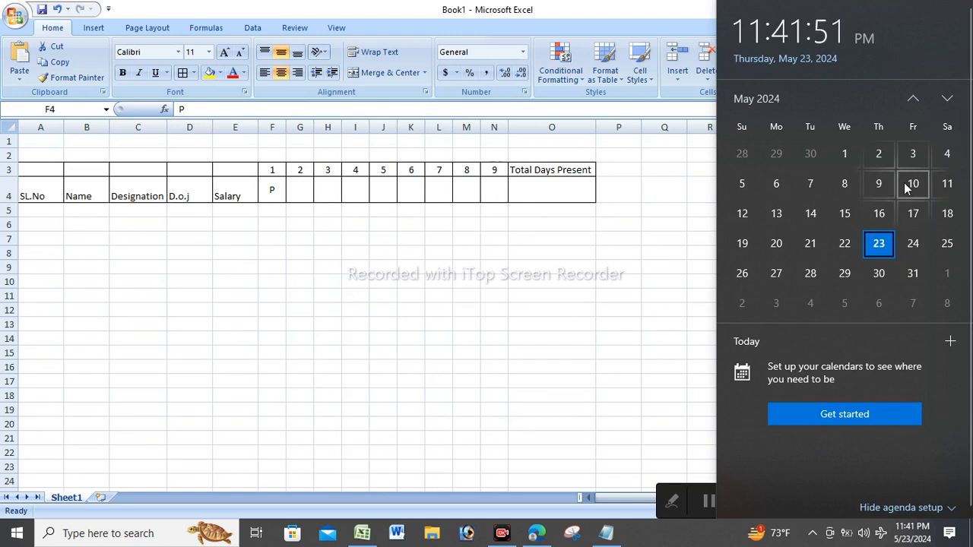
click(210, 275)
click(328, 167)
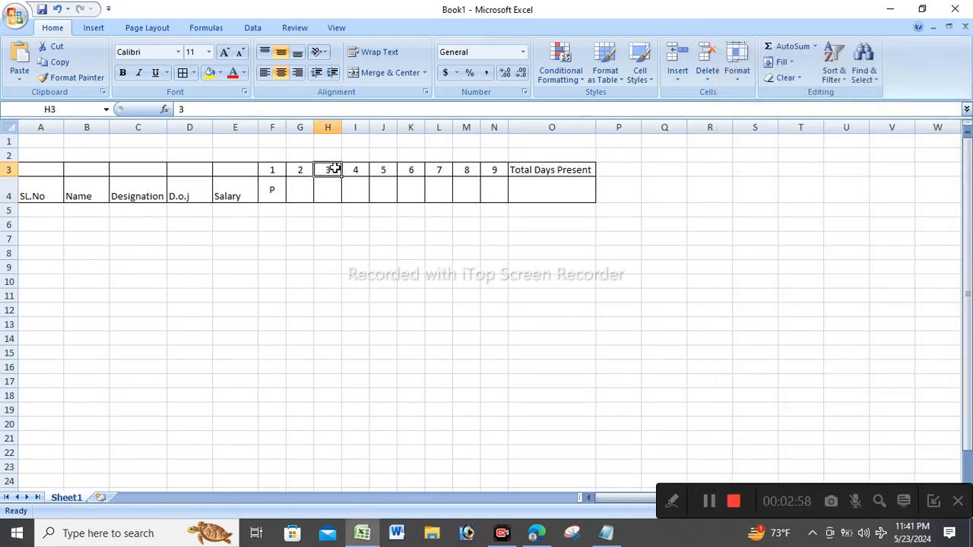
click(329, 193)
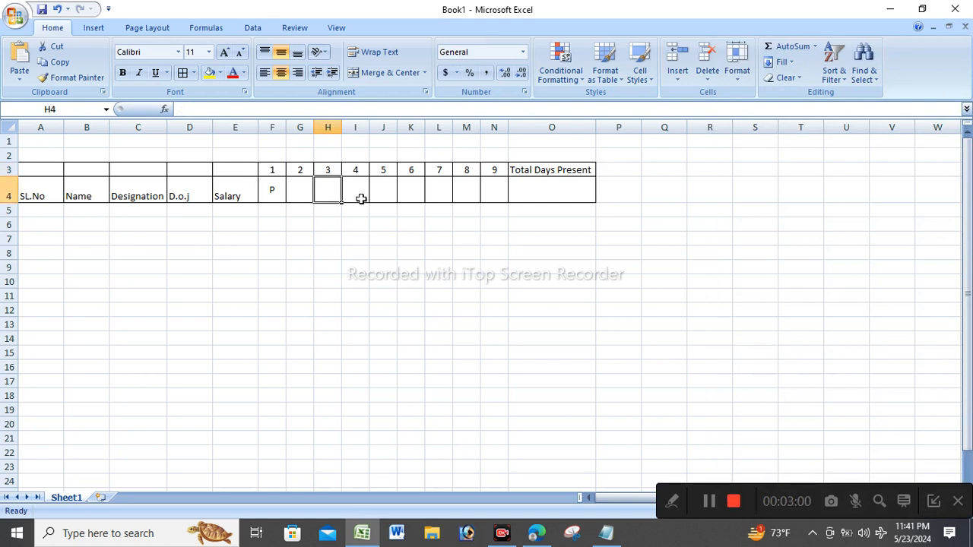
Mark day 3 as W in H4.
text(W)
click(436, 241)
click(353, 223)
click(302, 199)
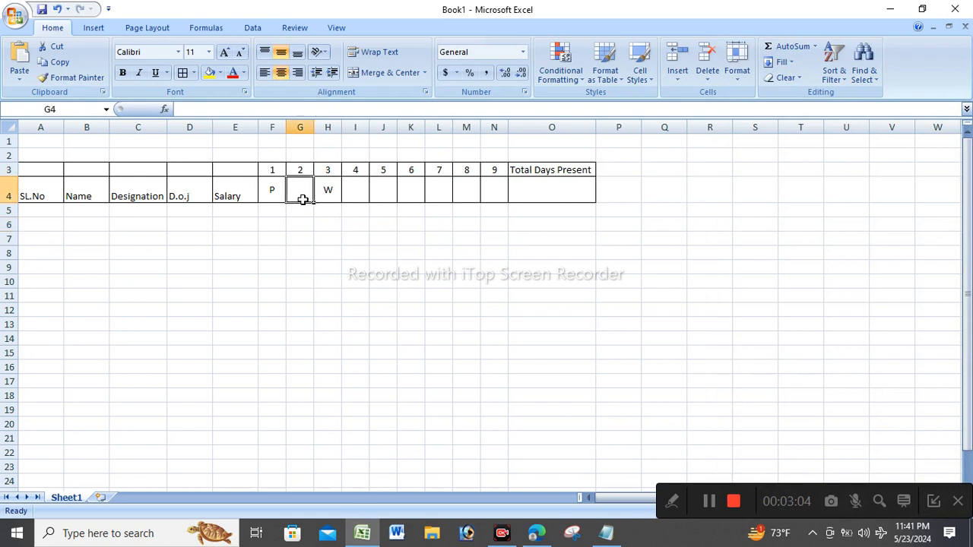
Copy the P from F4 into G4 and I4:N4 for days 2 and 4–9.
click(272, 187)
key(ctrl+c)
click(309, 188)
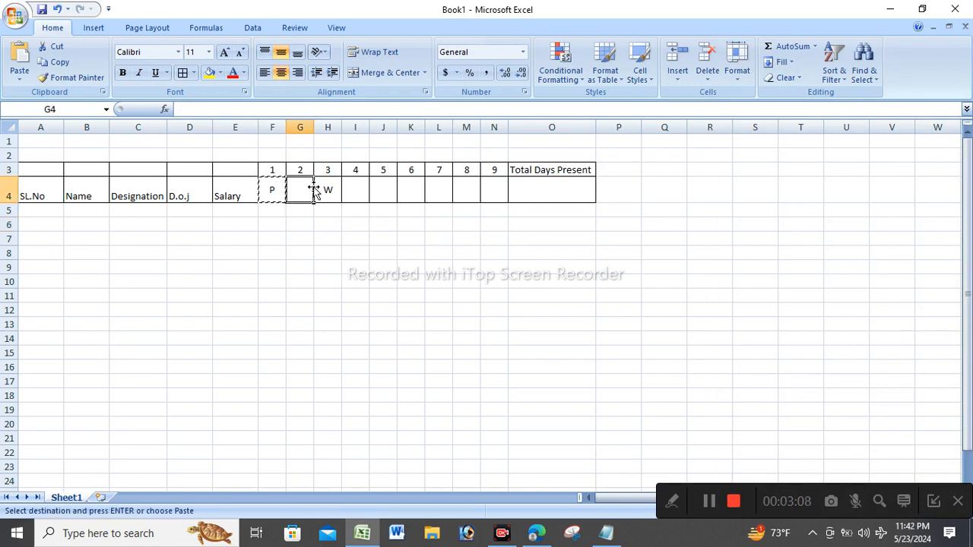
key(ctrl+v)
drag(353, 190, 495, 193)
key(ctrl+v)
click(554, 282)
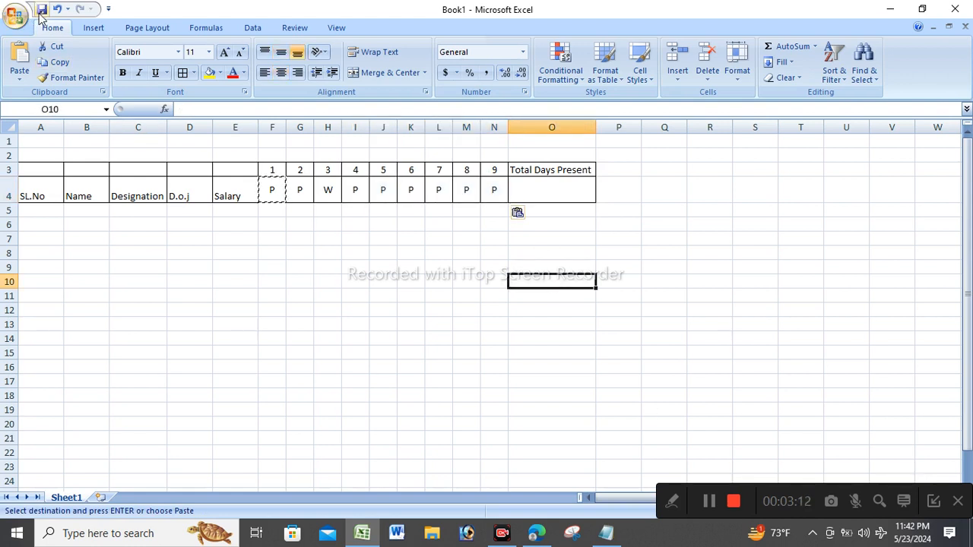
key(Escape)
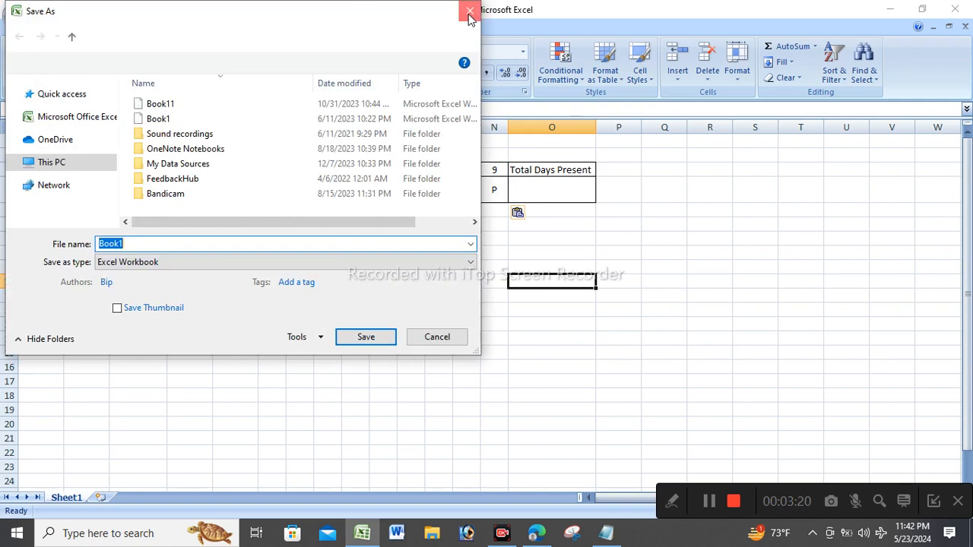
click(470, 13)
click(543, 189)
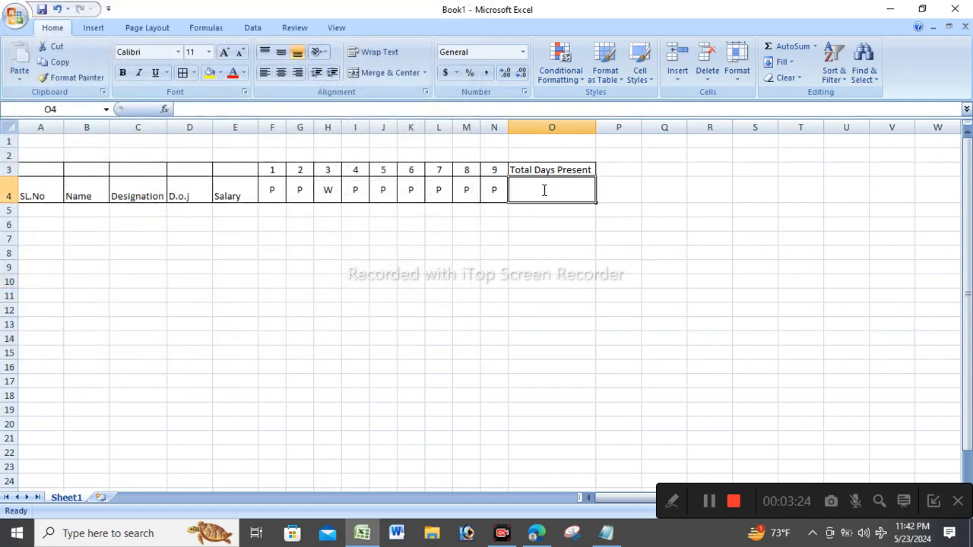
Start an =SUM(COUNTIF formula in O4 using F4:N4 as the range.
text(=)
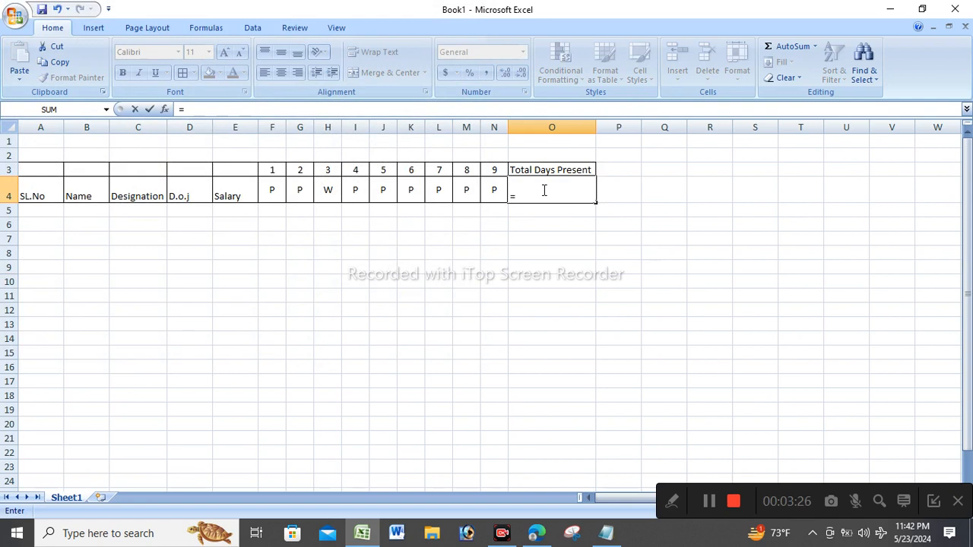
text(sum)
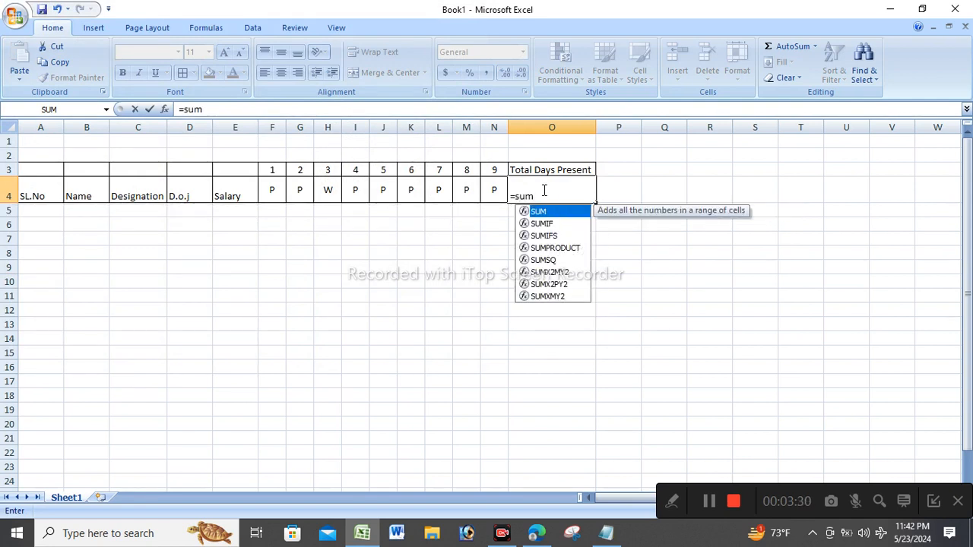
text(()
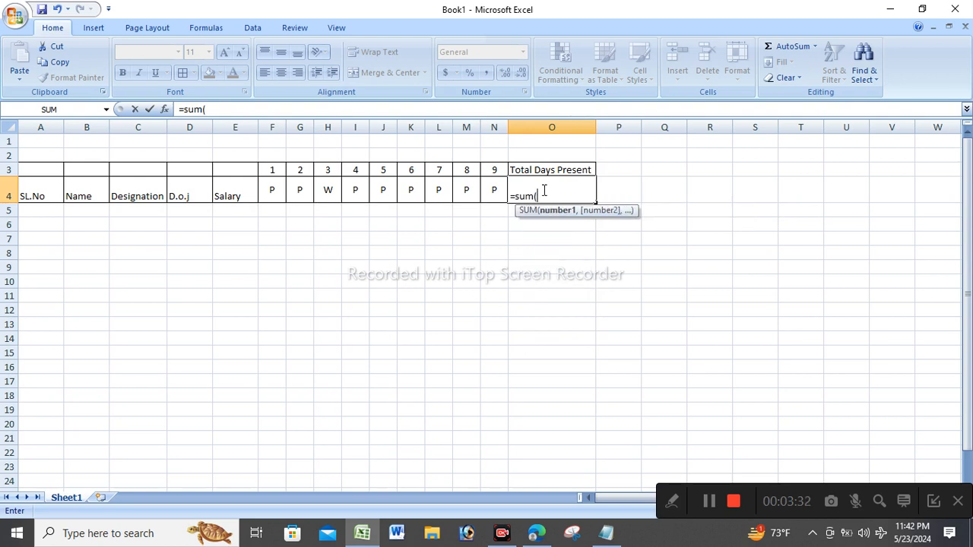
text(count)
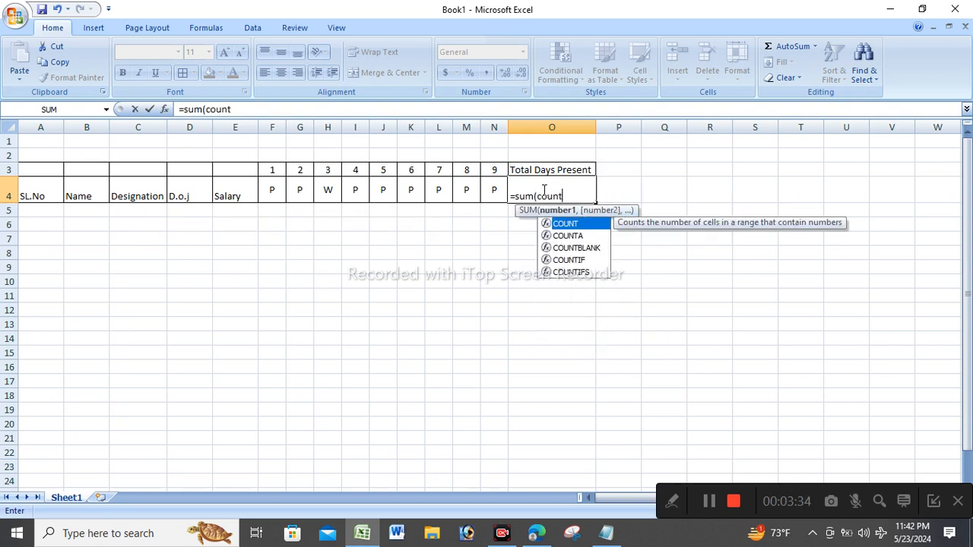
text(if)
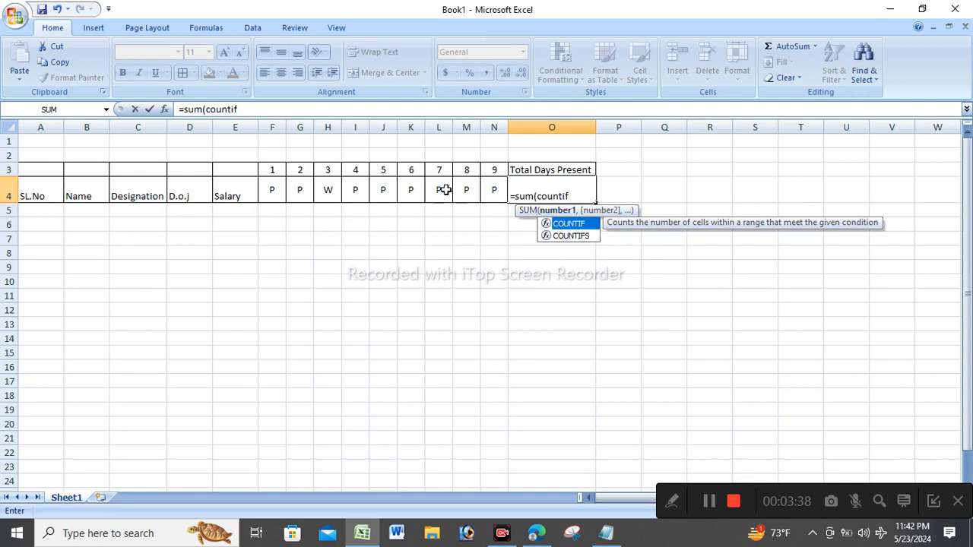
drag(272, 189, 494, 192)
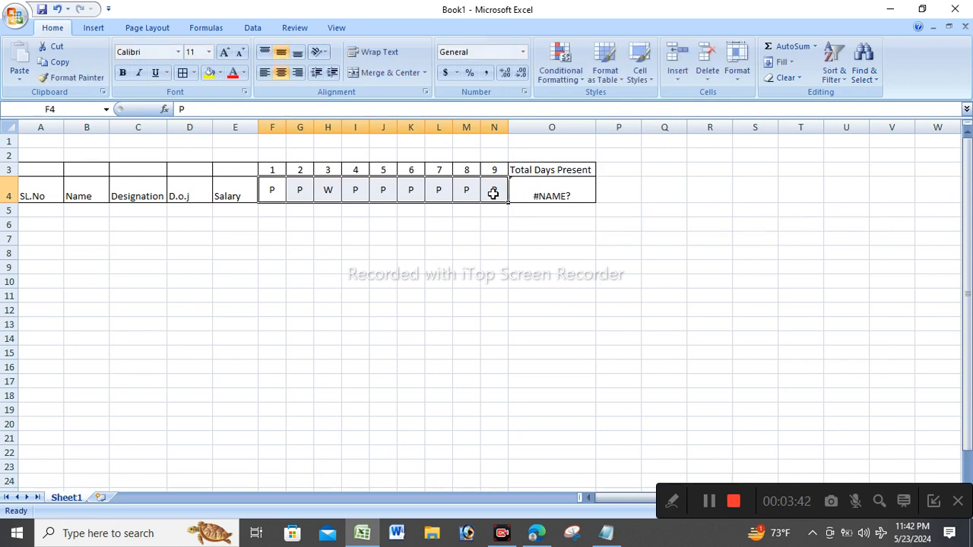
double_click(549, 191)
click(572, 196)
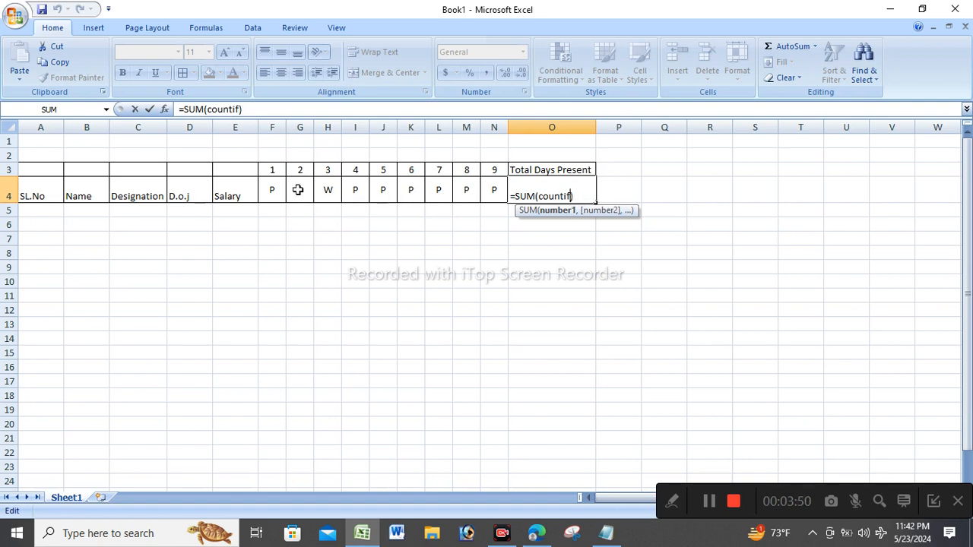
Reopen the O4 formula and select the word countif to replace it.
drag(276, 190, 494, 190)
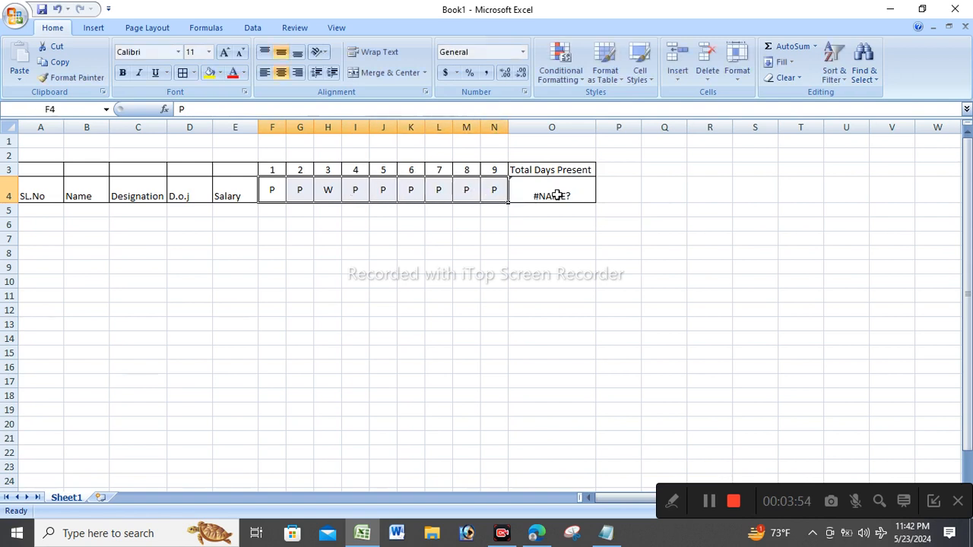
double_click(557, 195)
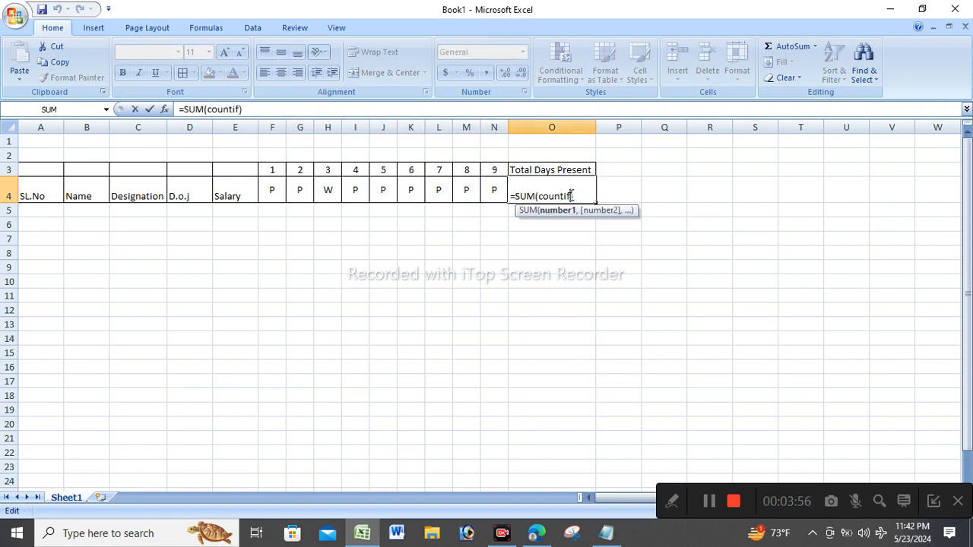
click(274, 190)
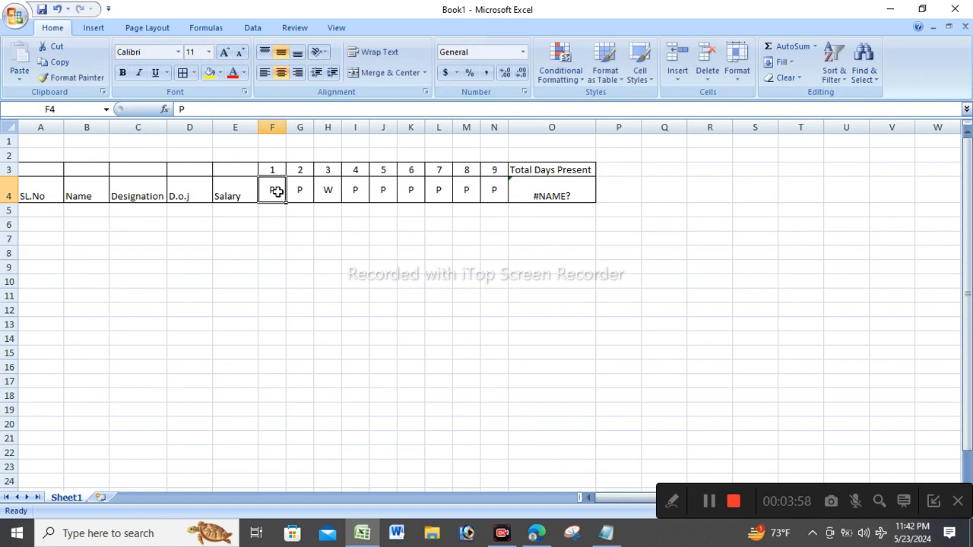
click(573, 191)
double_click(570, 191)
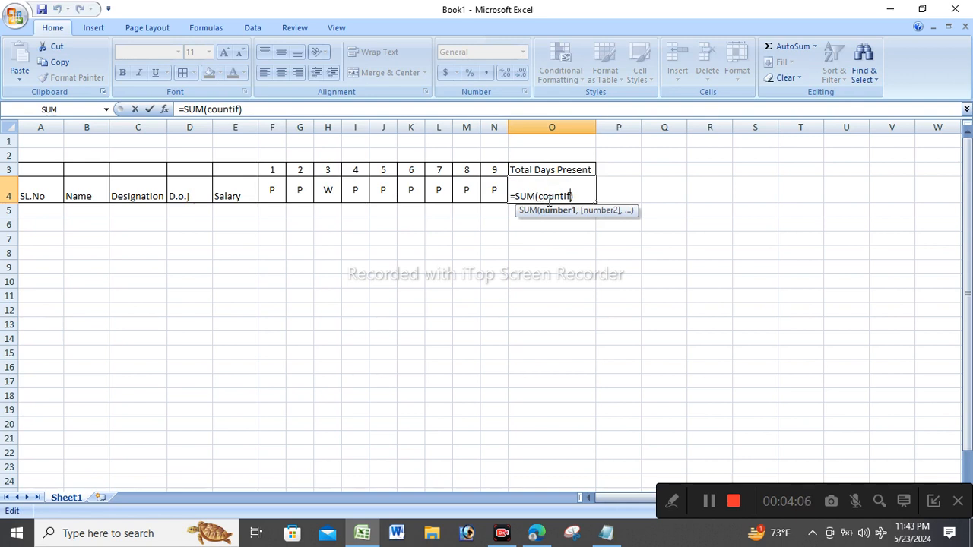
drag(539, 196, 573, 196)
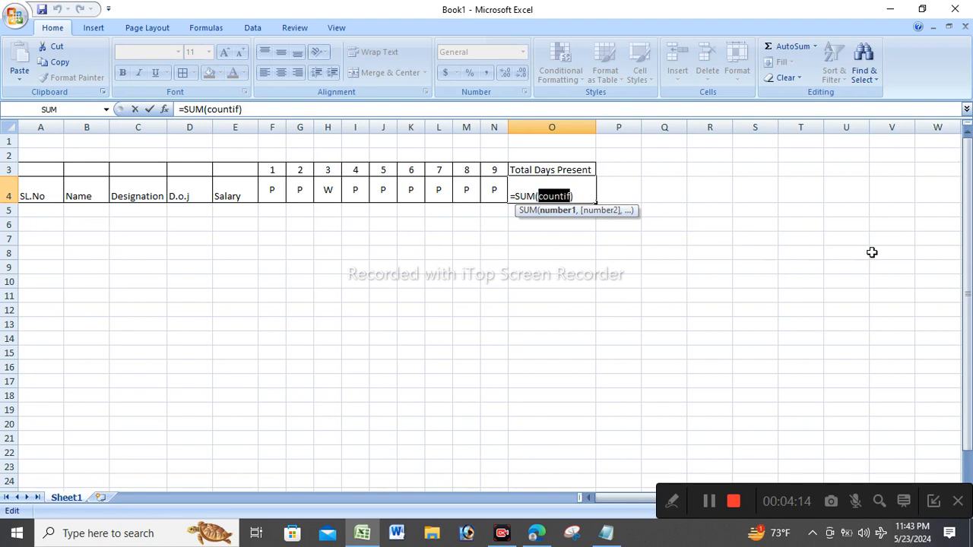
Complete O4 as =SUM(COUNTIF(F4:N4,"P")), giving 8 days present.
text(c)
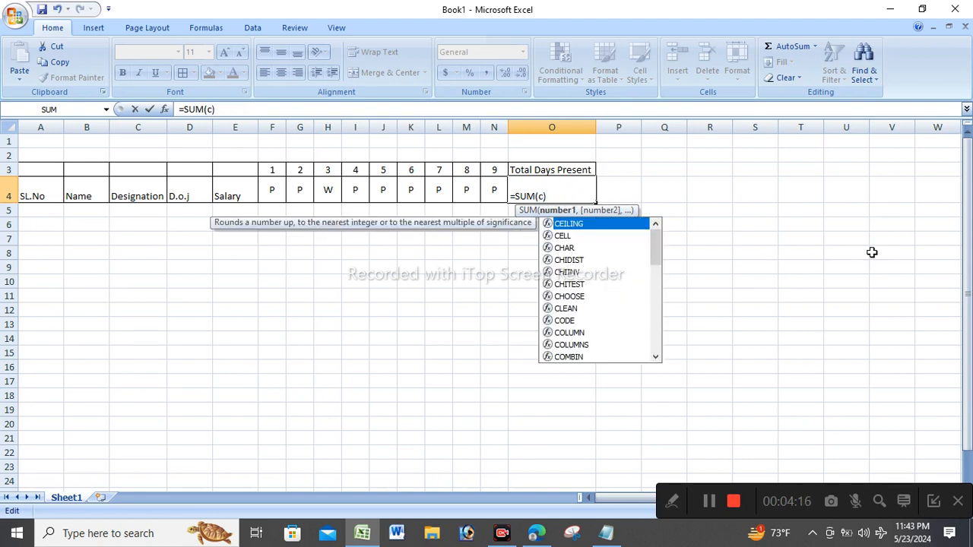
key(BackSpace)
text(coun)
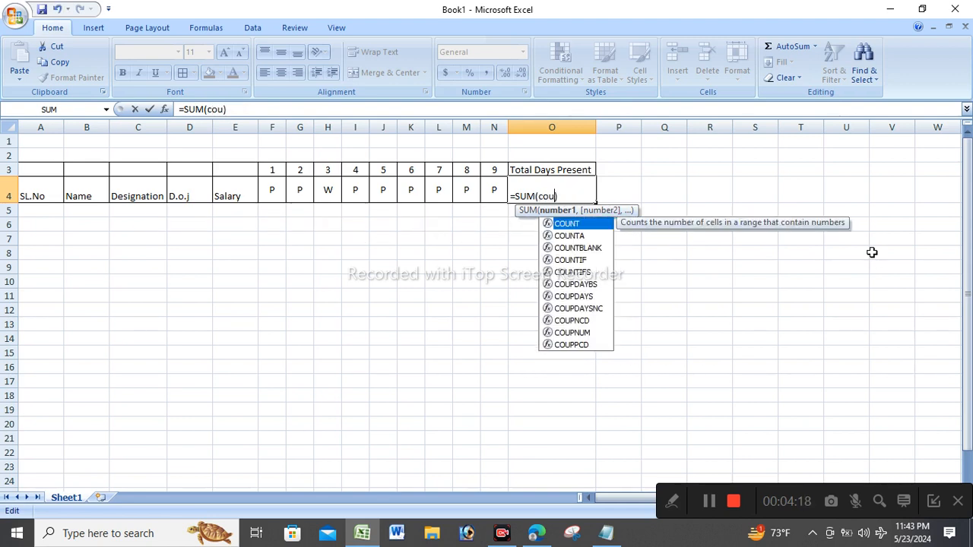
text(t)
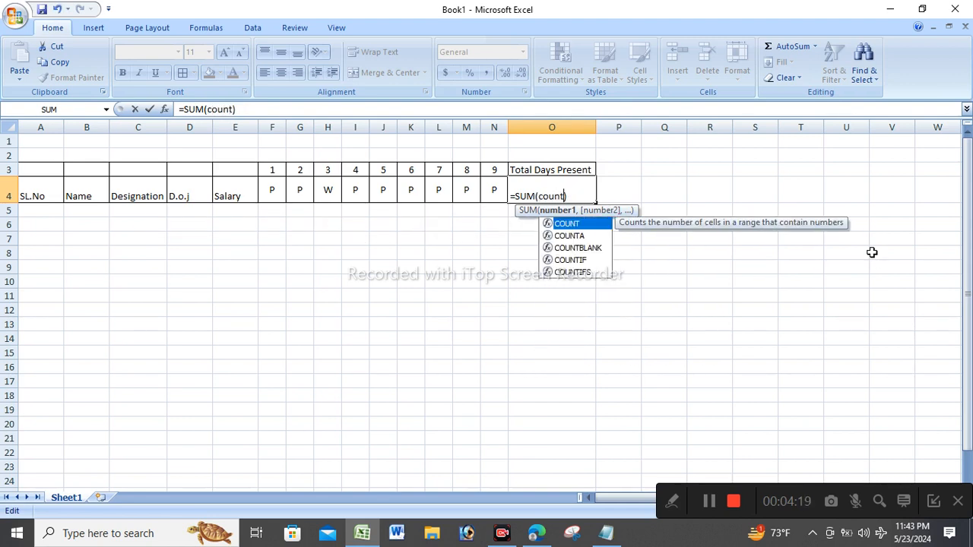
double_click(582, 259)
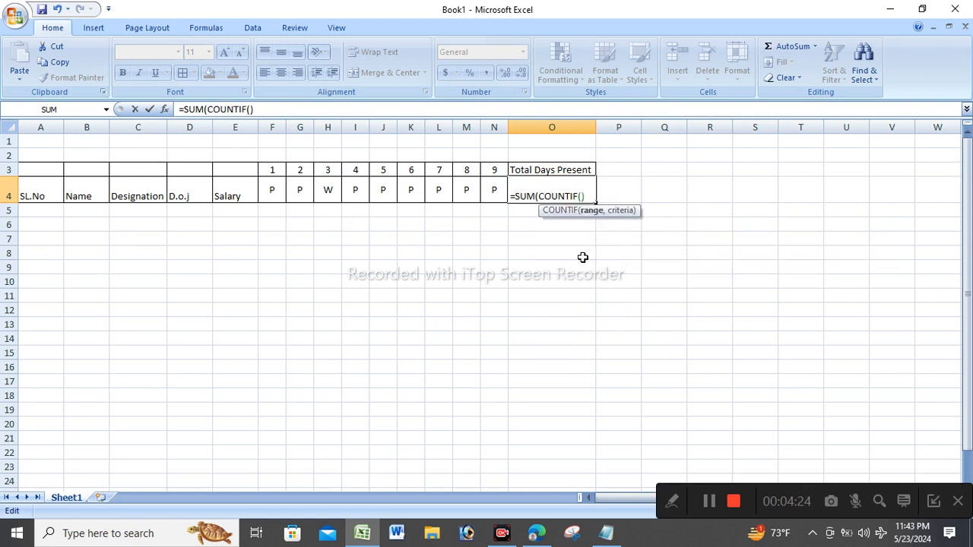
click(272, 188)
drag(272, 189, 509, 199)
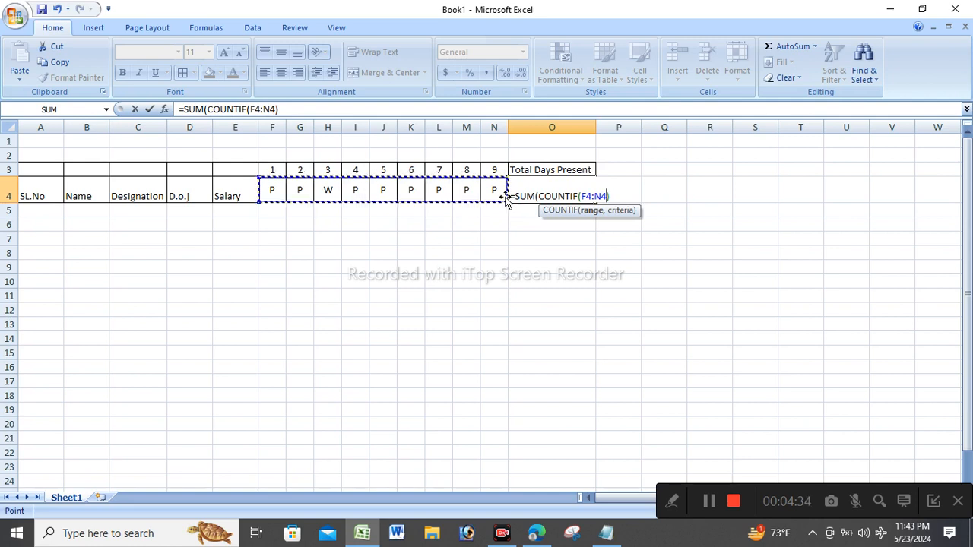
text(,)
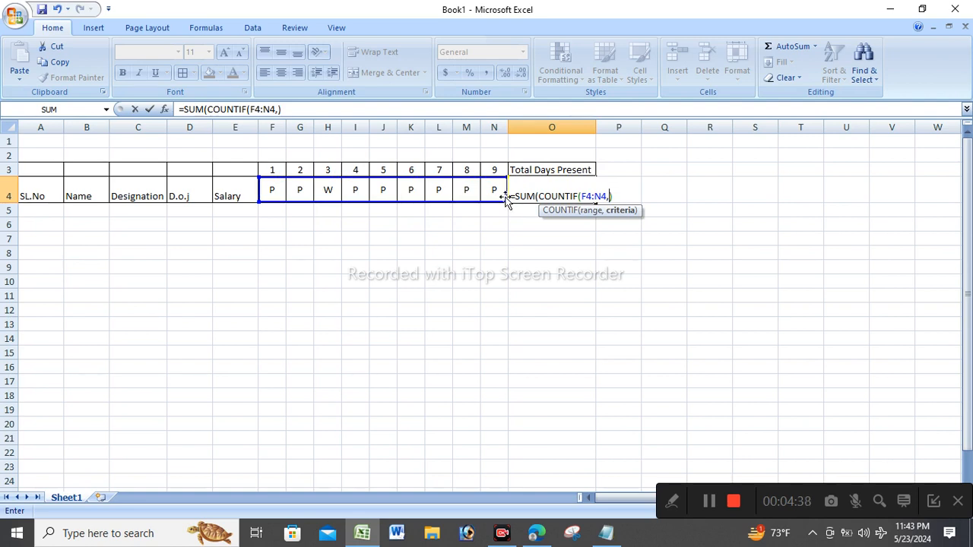
text("P")
key(Return)
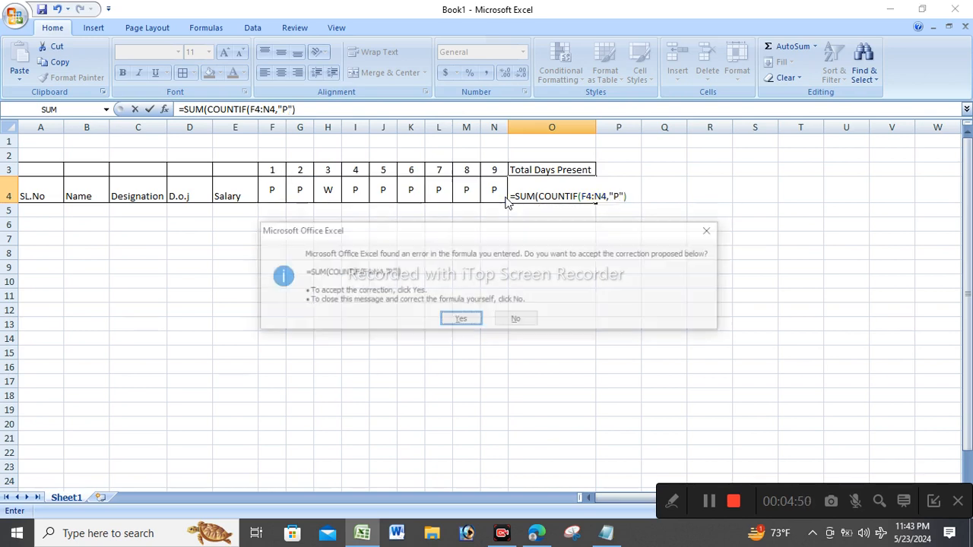
key(Return)
key(Return)
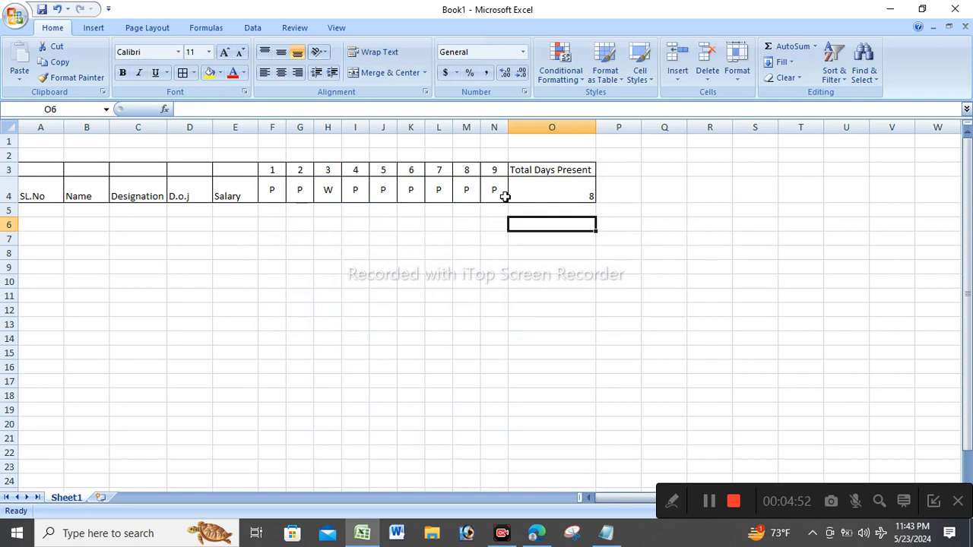
double_click(555, 186)
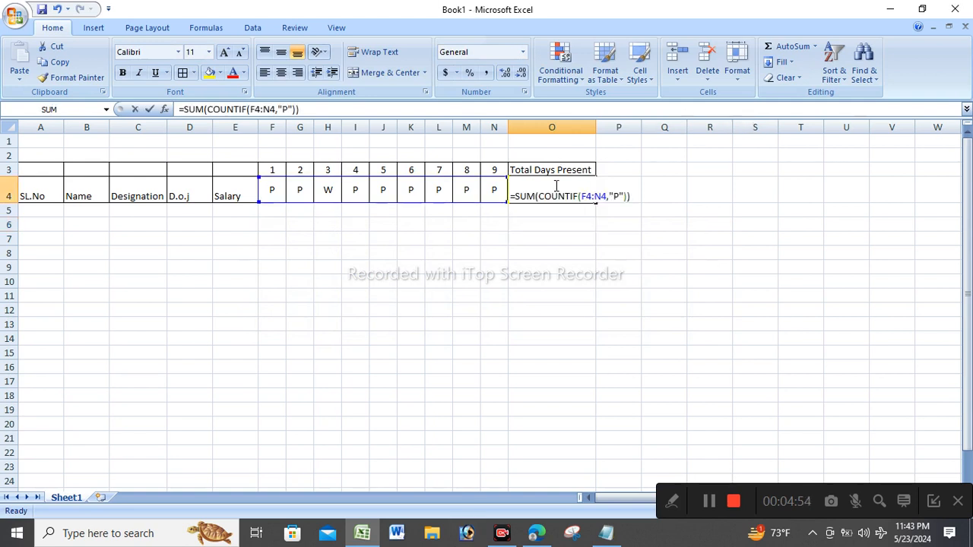
Center the count 8 in O4 horizontally and vertically.
key(Return)
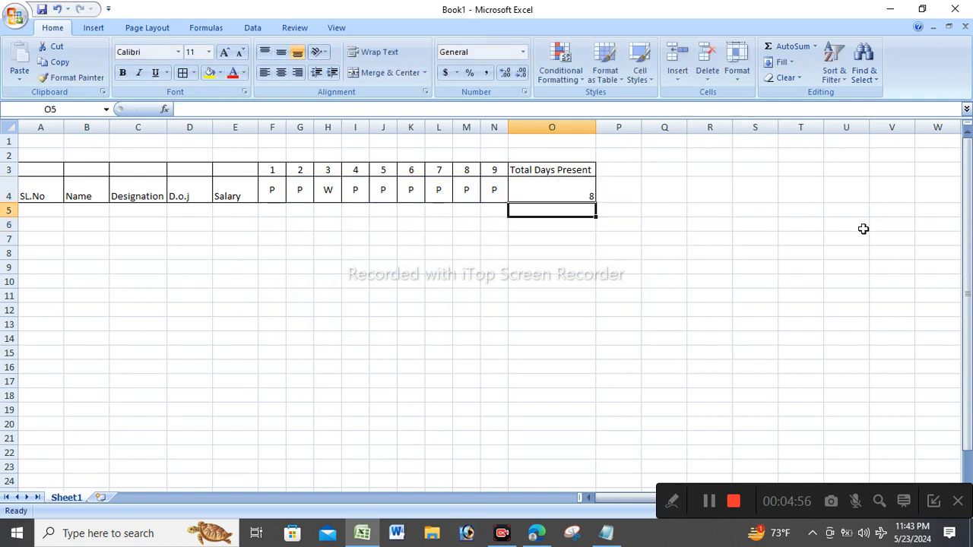
click(526, 187)
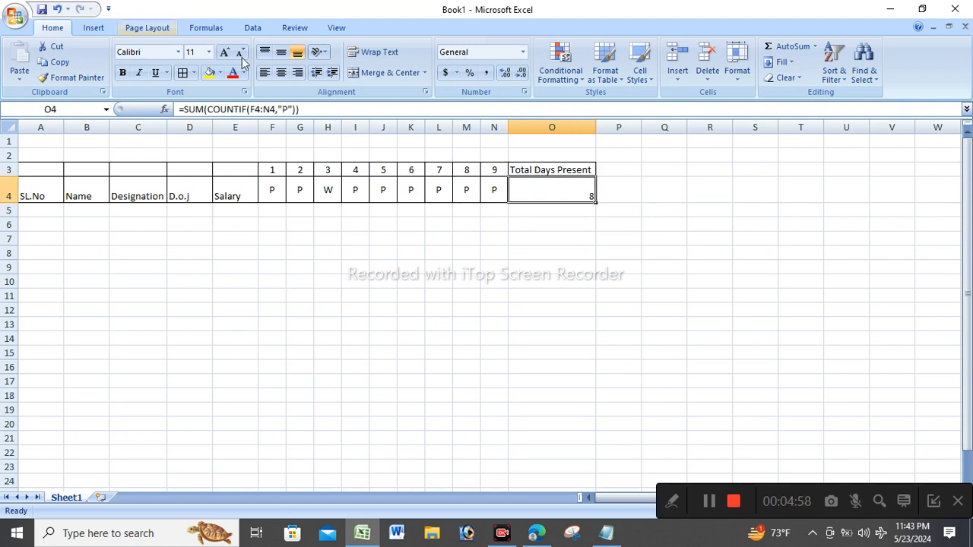
click(287, 76)
click(280, 53)
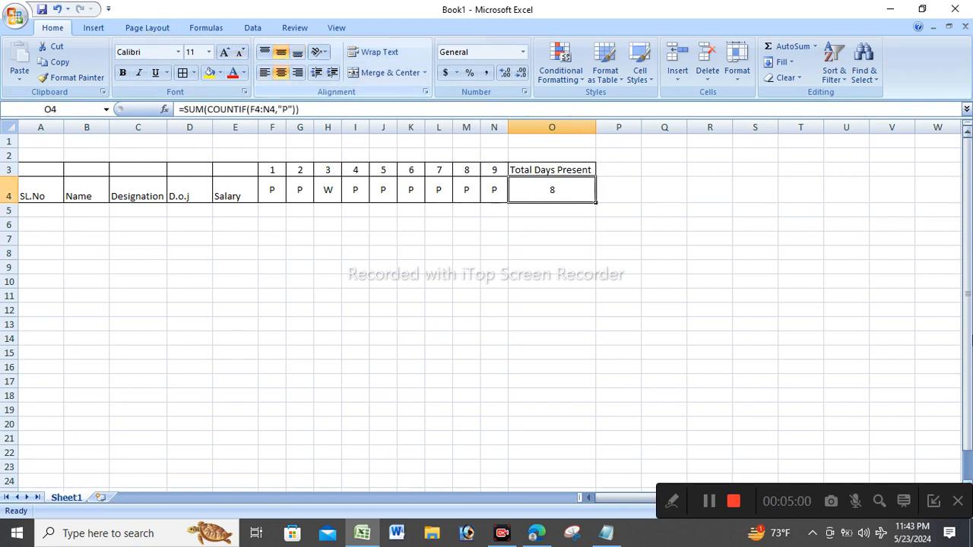
click(737, 261)
Enlarge row 4's text to 14 pt and autofit columns C and D to their headings.
click(7, 188)
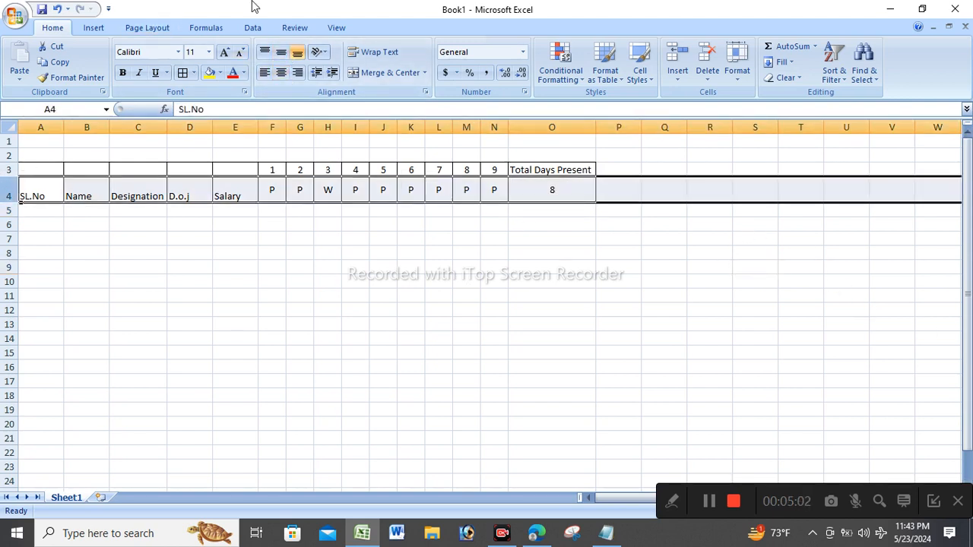
click(225, 53)
click(225, 52)
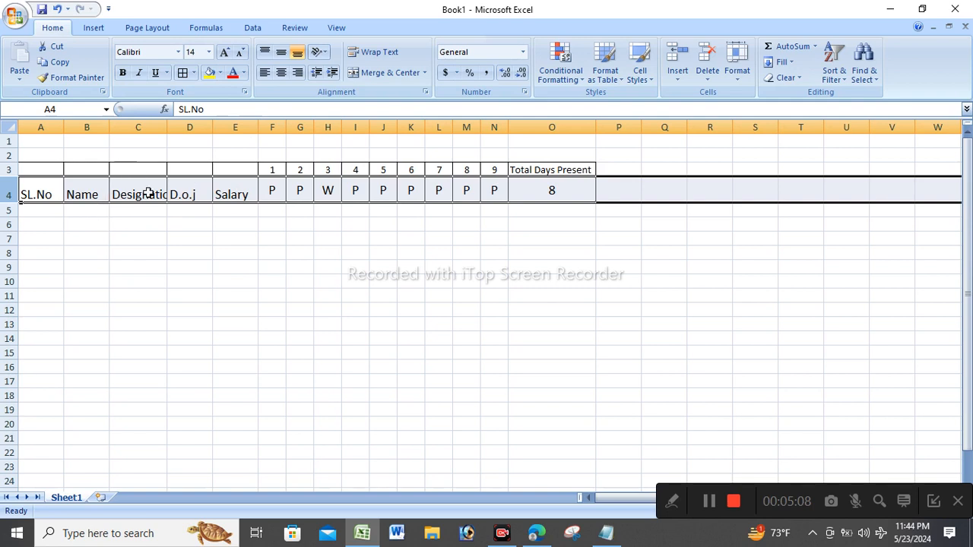
click(190, 267)
double_click(167, 126)
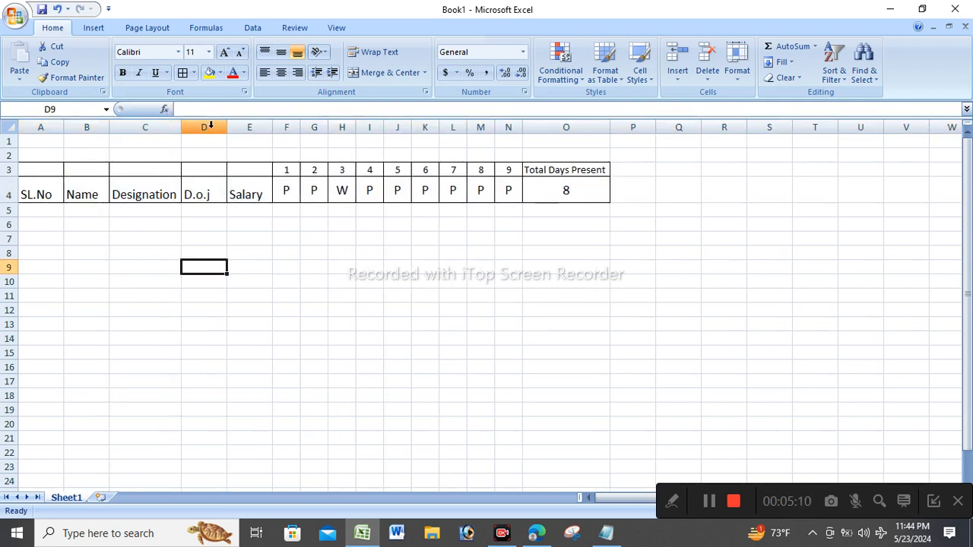
double_click(225, 126)
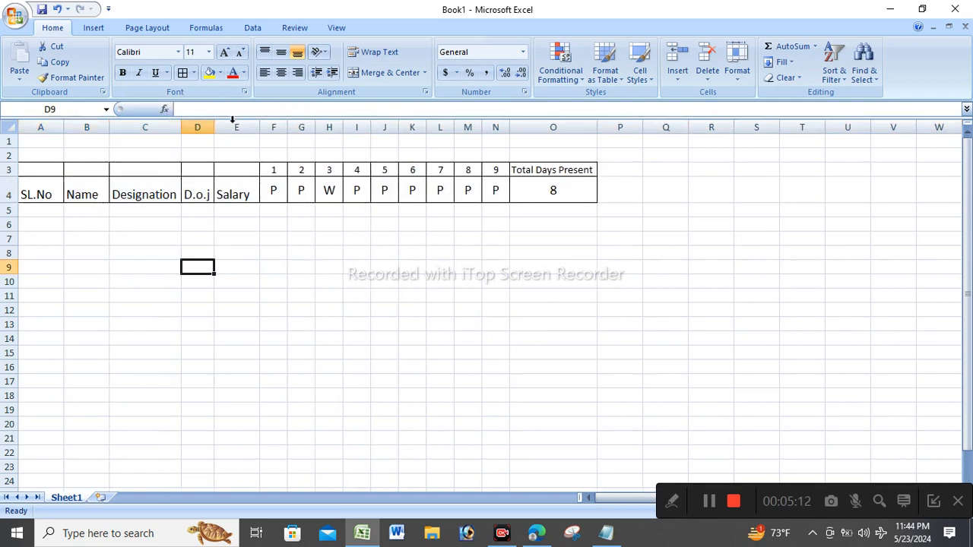
double_click(254, 125)
click(292, 297)
drag(33, 189, 223, 195)
Move the SL.No to Salary headings from row 4 up into row 3, clearing A4:D4.
key(ctrl+c)
click(55, 173)
key(ctrl+v)
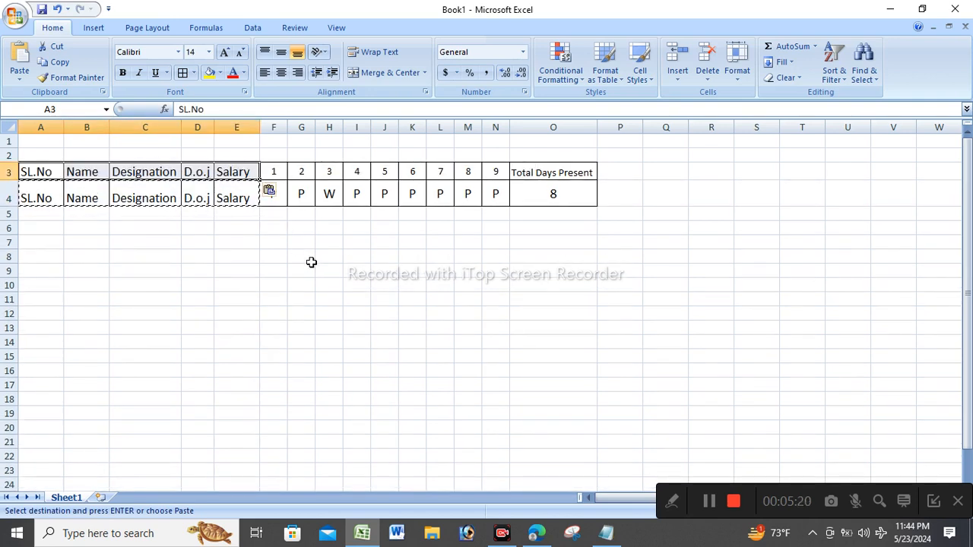
click(308, 266)
drag(58, 193, 213, 200)
key(Delete)
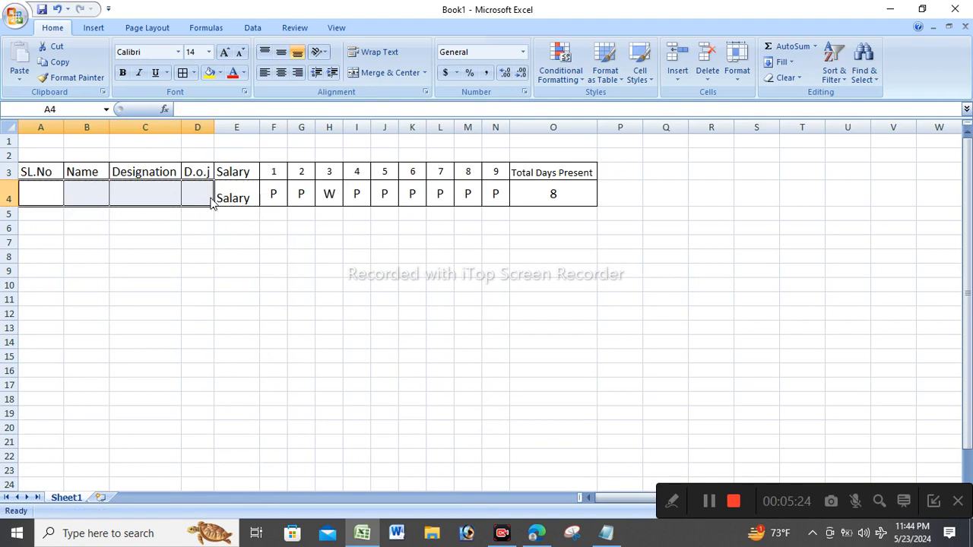
click(210, 256)
Clear the leftover Salary text in E4 and enter the salary 27000.
click(239, 200)
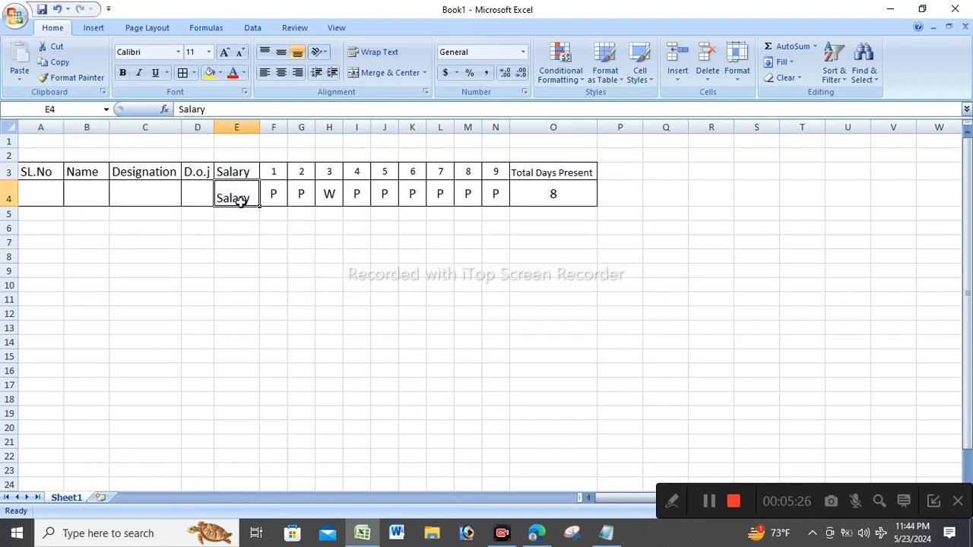
key(Delete)
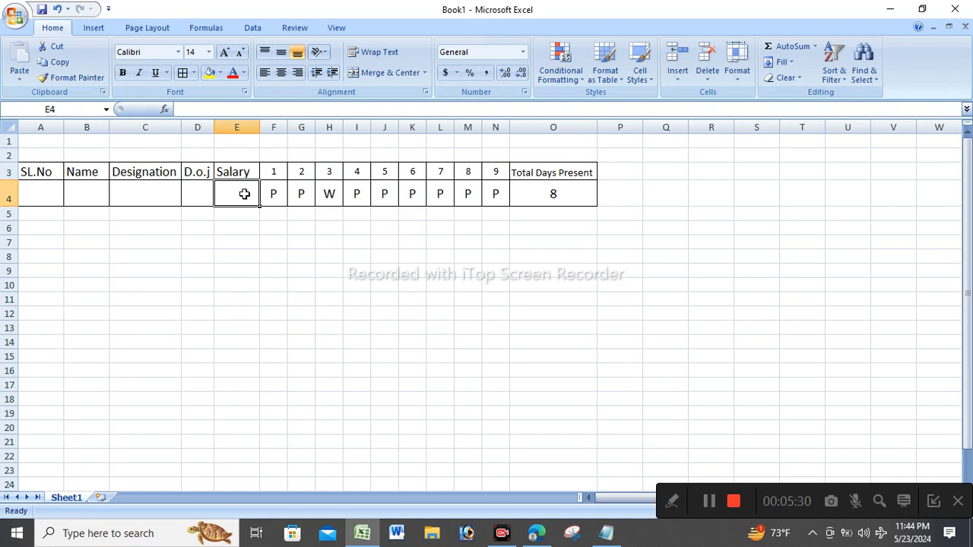
text(27000)
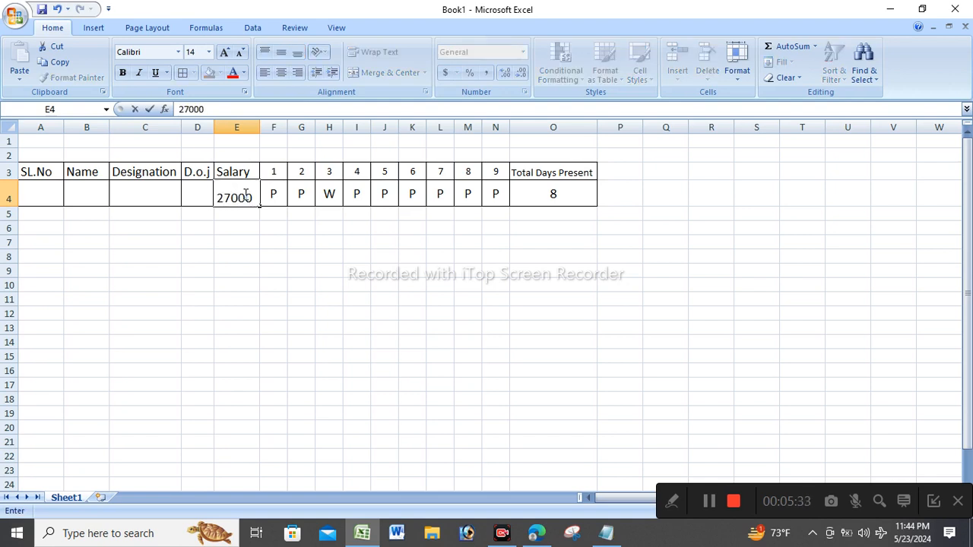
Enter joining date 13.05.2018 in D4, widening the D.o.j and Name columns.
click(262, 244)
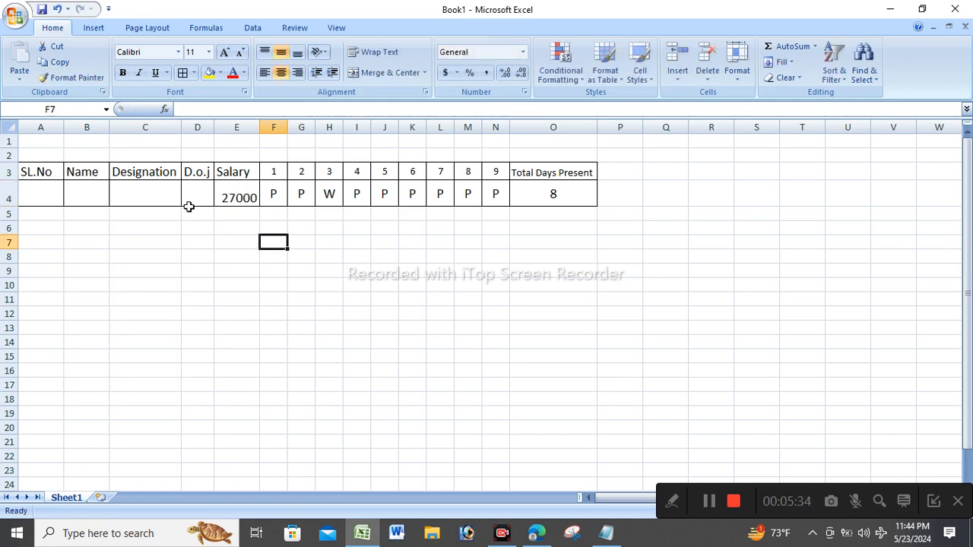
drag(213, 127, 302, 127)
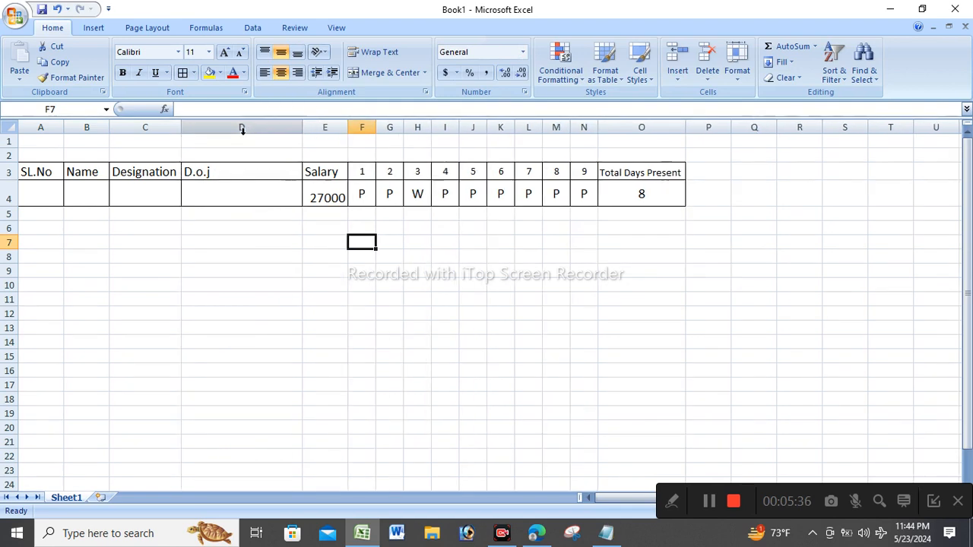
click(202, 182)
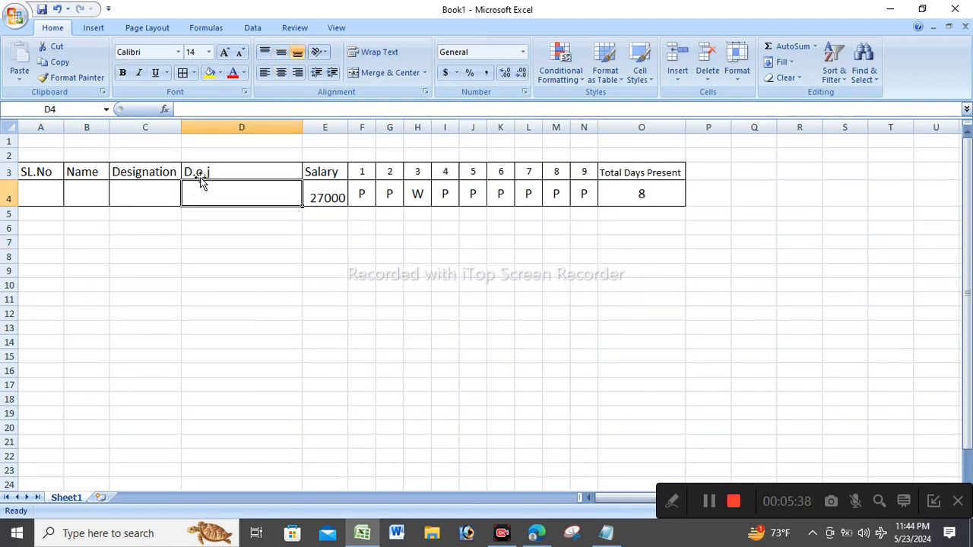
text(13)
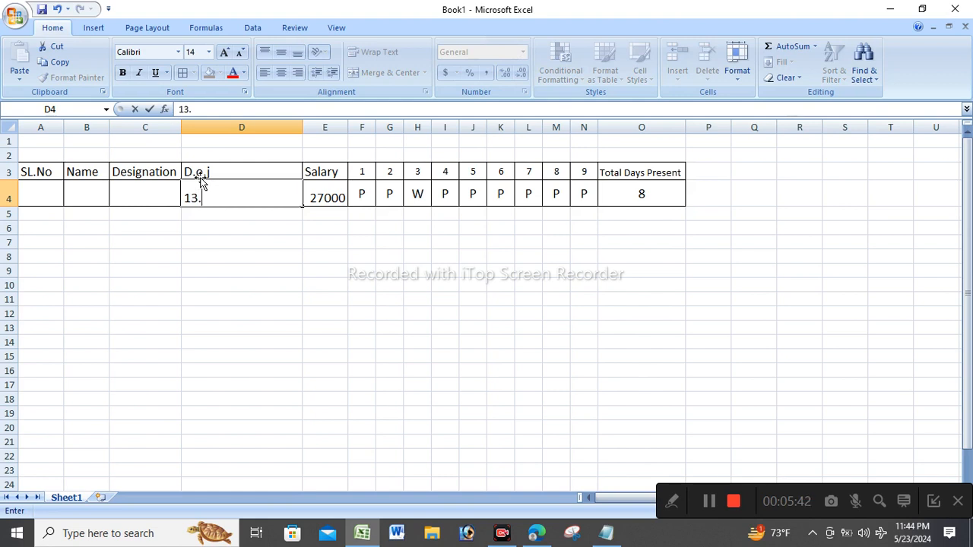
text(.05.201)
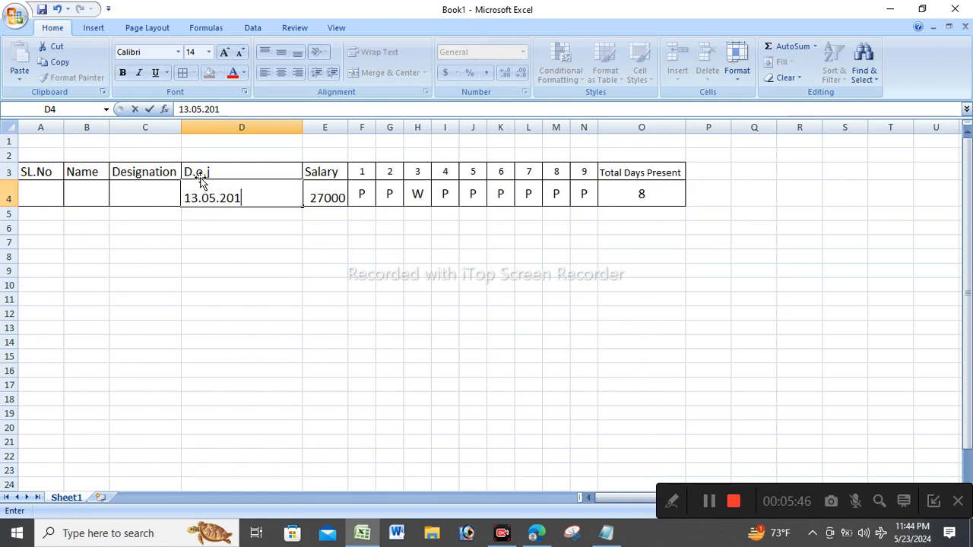
text(8)
click(106, 126)
drag(107, 126, 151, 126)
click(33, 179)
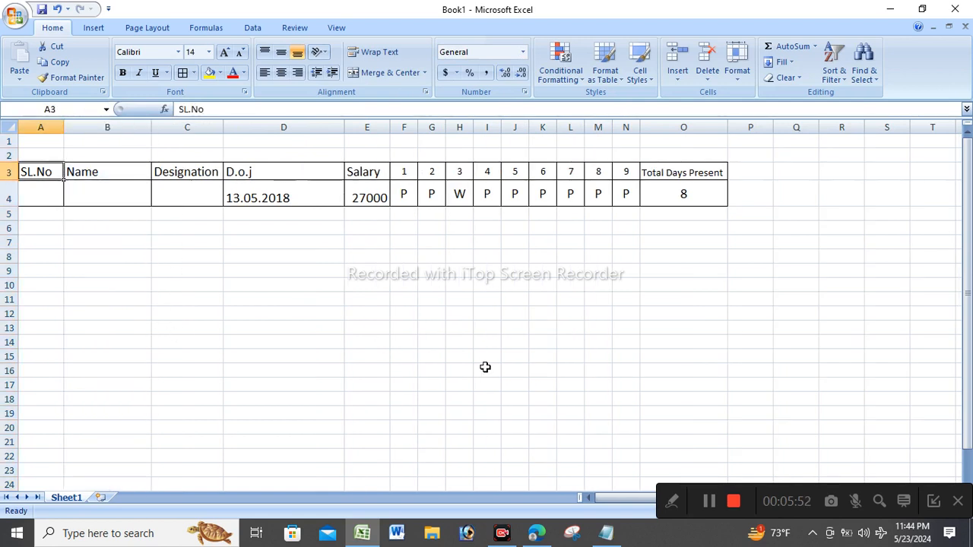
Fill row 4 with serial number 1, the employee's name and designation Officer.
click(60, 191)
text(1)
key(Tab)
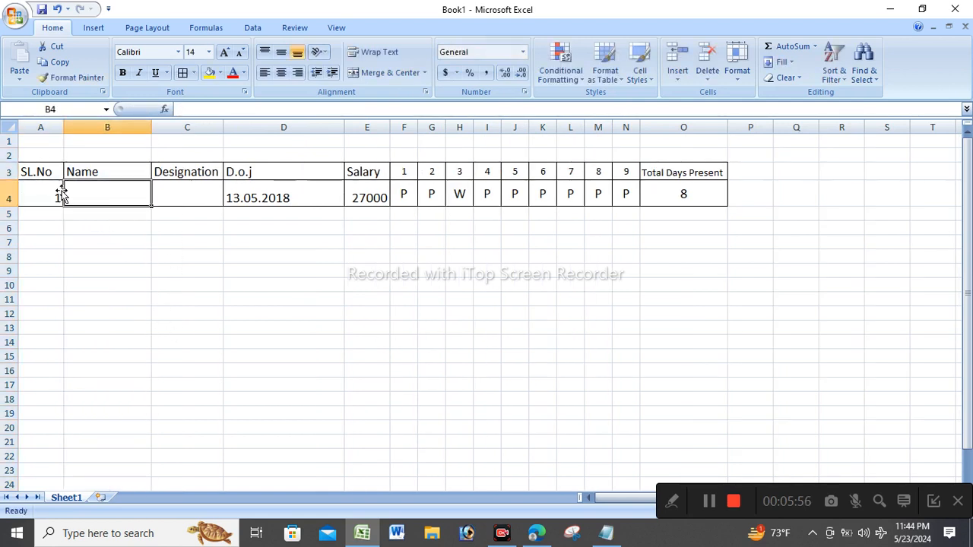
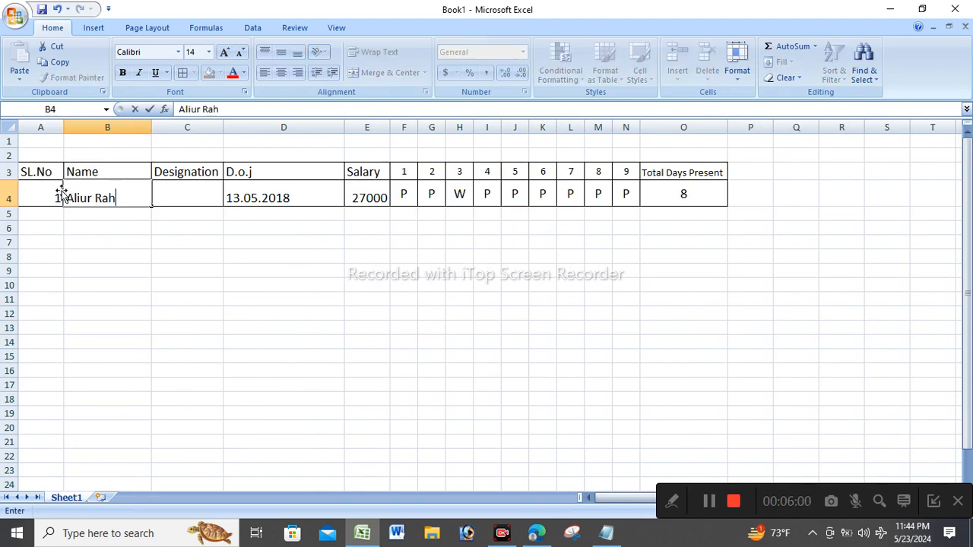
key(Tab)
text(Officer)
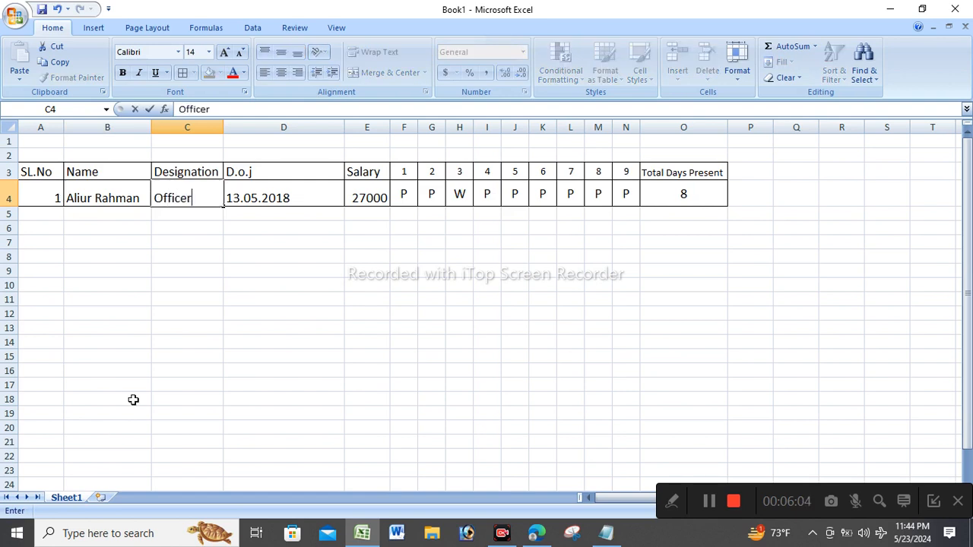
click(249, 278)
Add the Md. prefix to the employee's name and auto-fit the Name column.
click(69, 188)
double_click(69, 188)
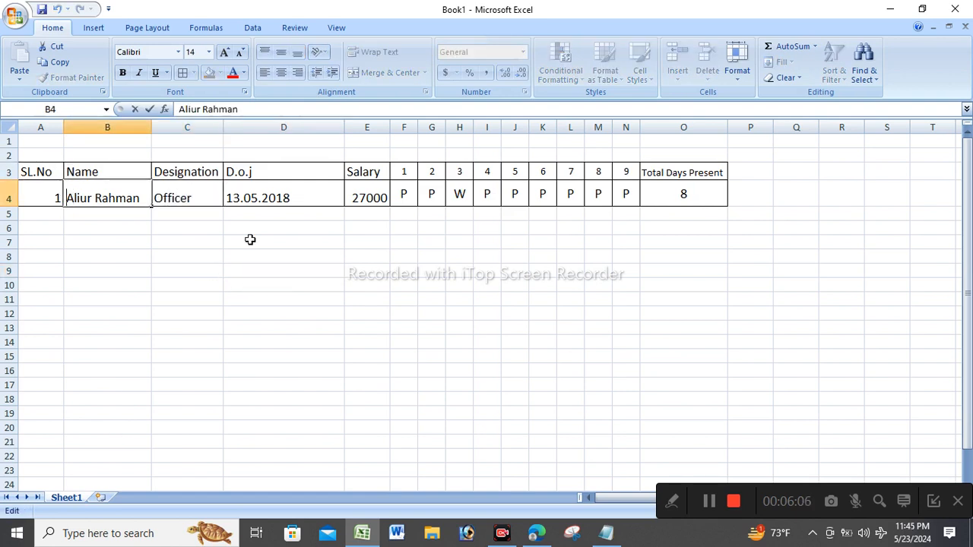
text(Md.)
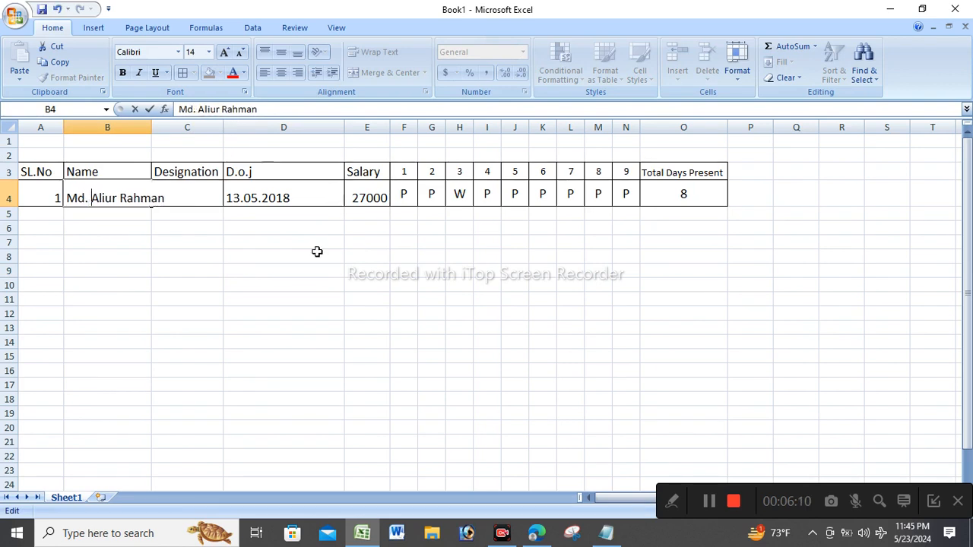
click(288, 299)
click(29, 185)
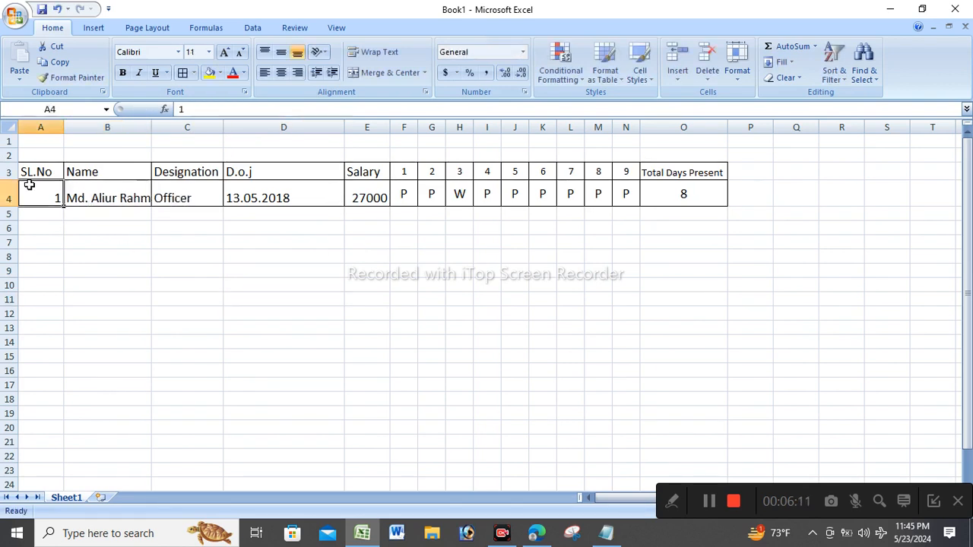
double_click(150, 126)
click(345, 271)
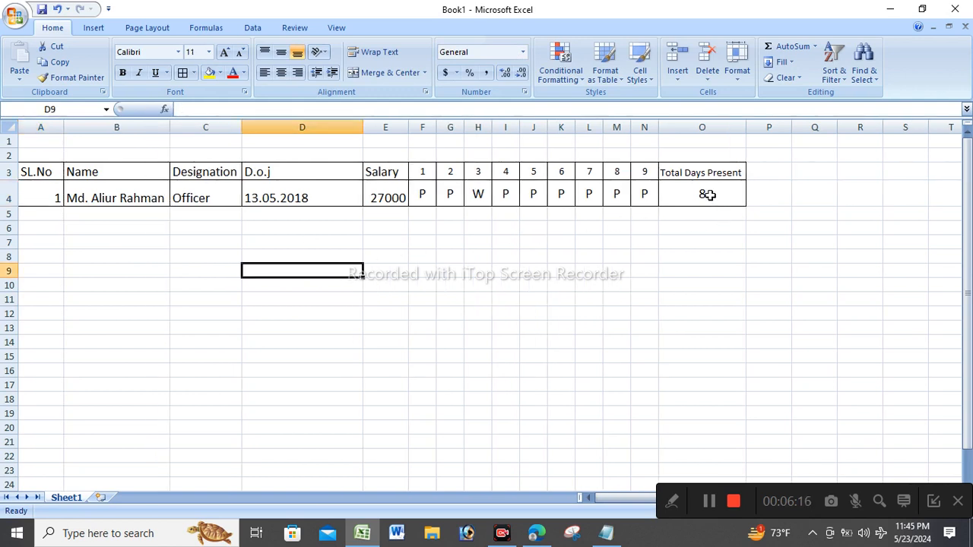
double_click(709, 195)
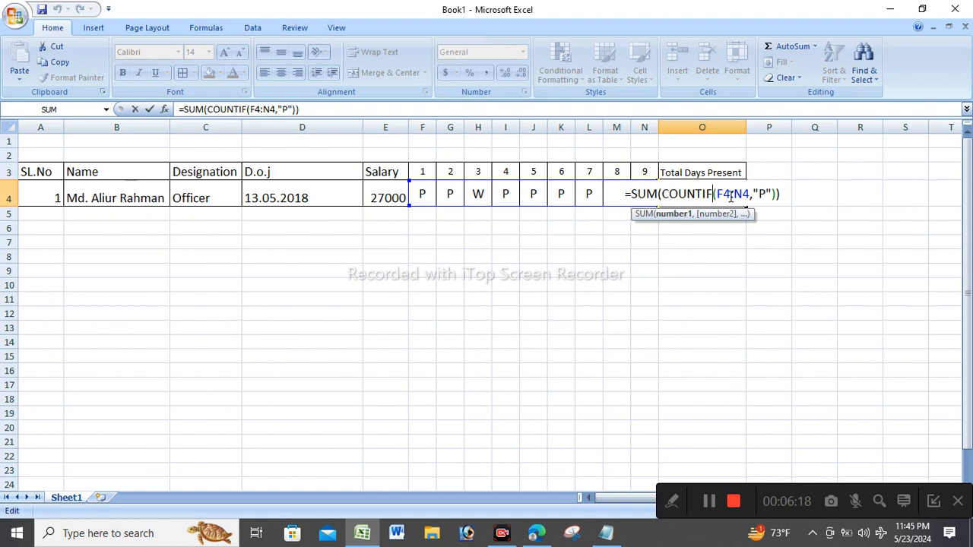
key(Return)
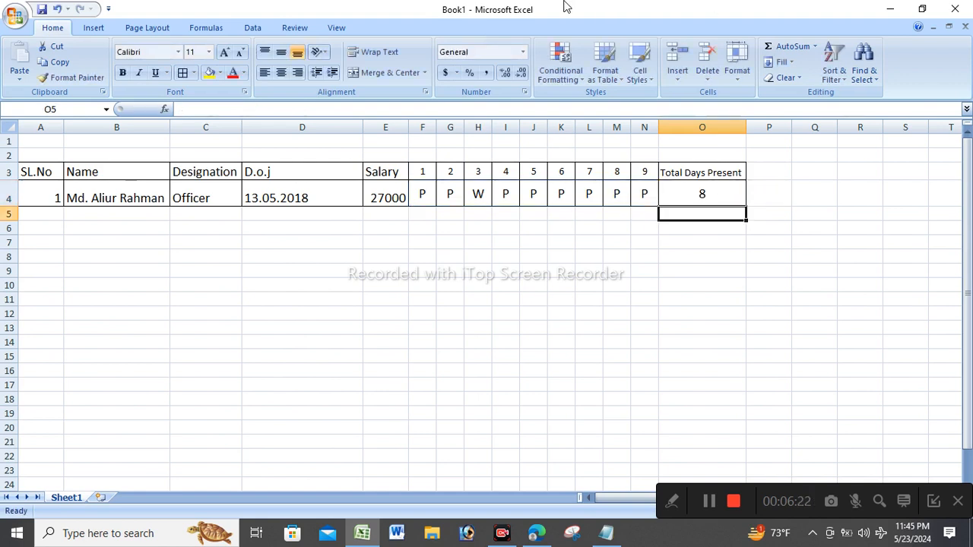
double_click(713, 185)
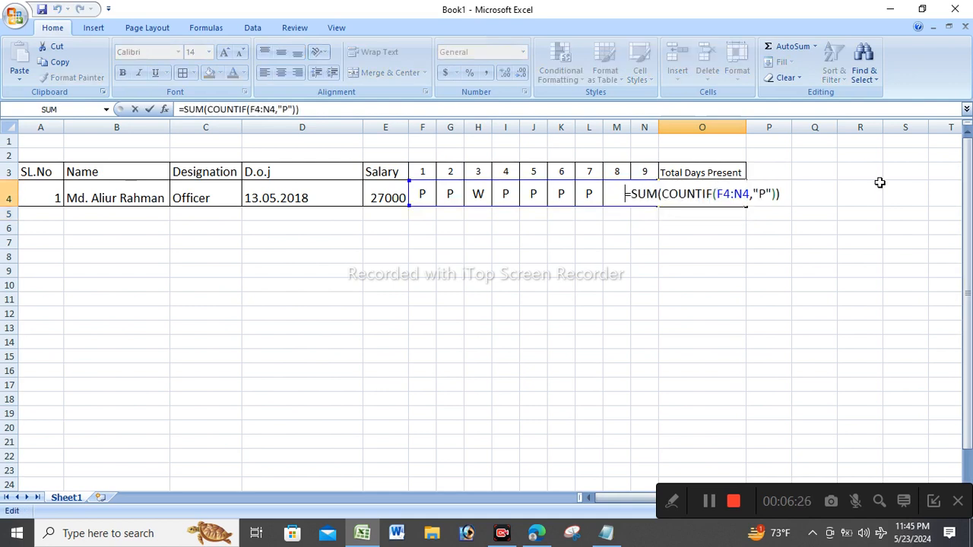
click(773, 196)
key(Return)
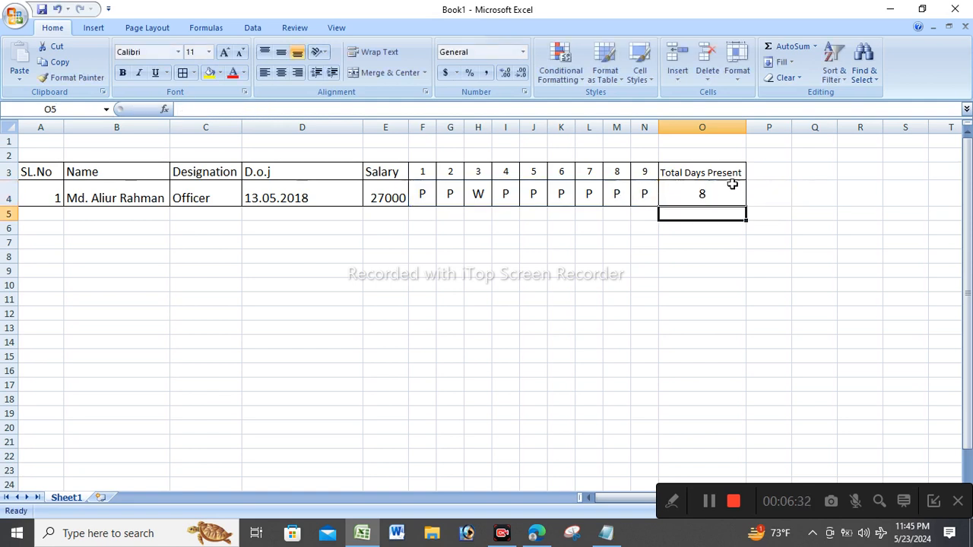
click(767, 173)
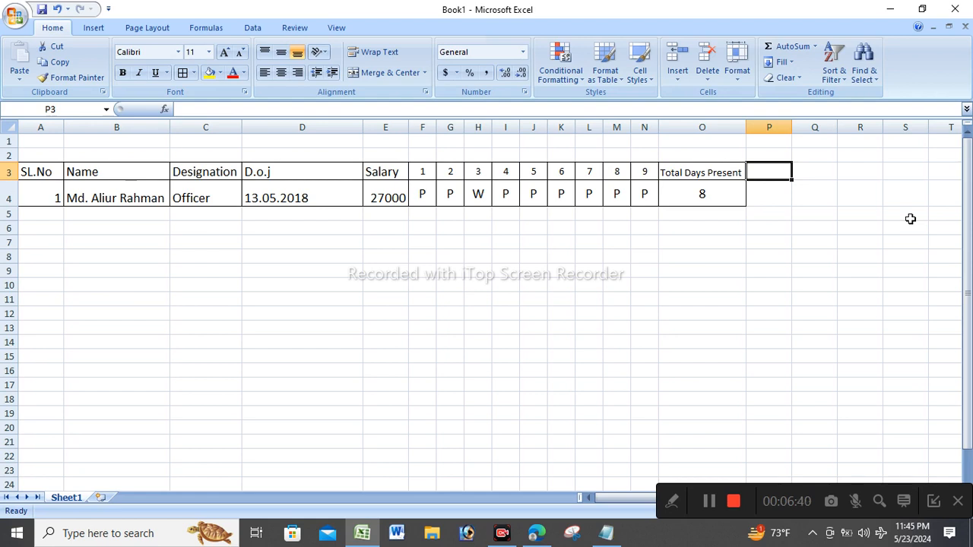
Enter the Weekly heading in P3 and give P3:P4 all borders.
text(E)
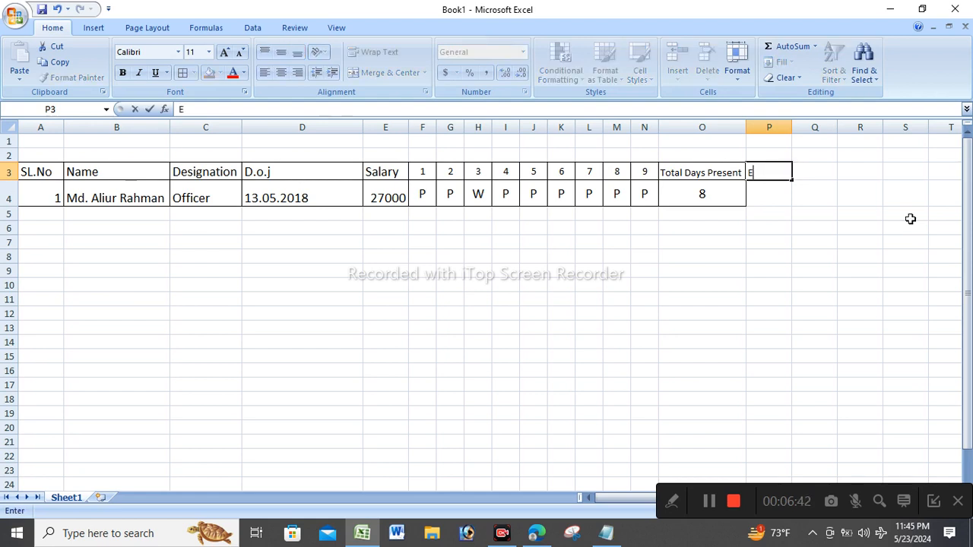
text(Weekly)
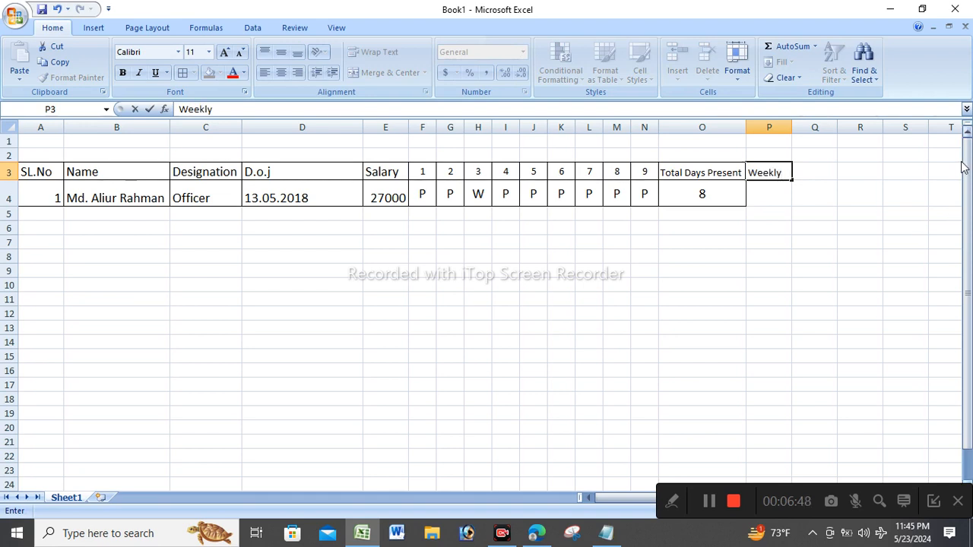
click(905, 256)
drag(770, 171, 772, 192)
click(183, 77)
click(755, 256)
click(772, 190)
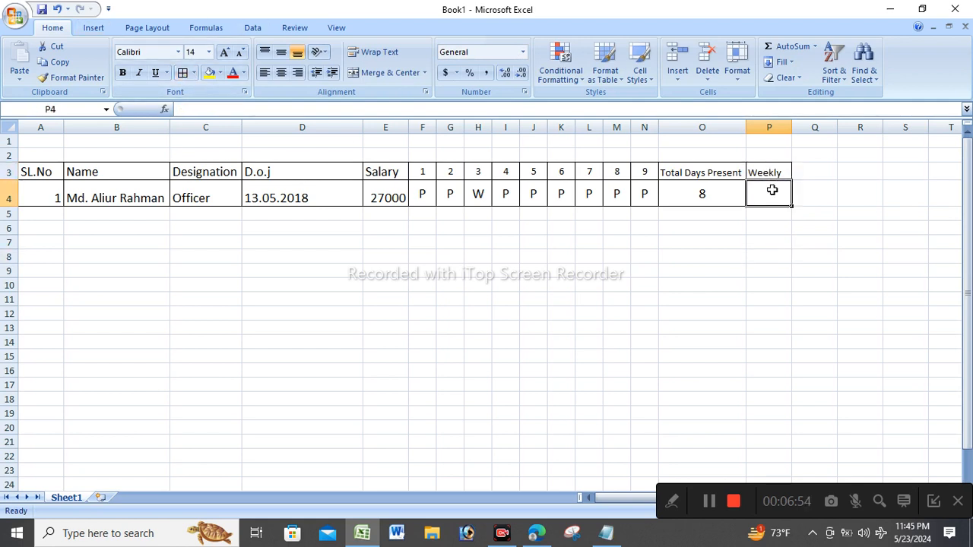
double_click(772, 190)
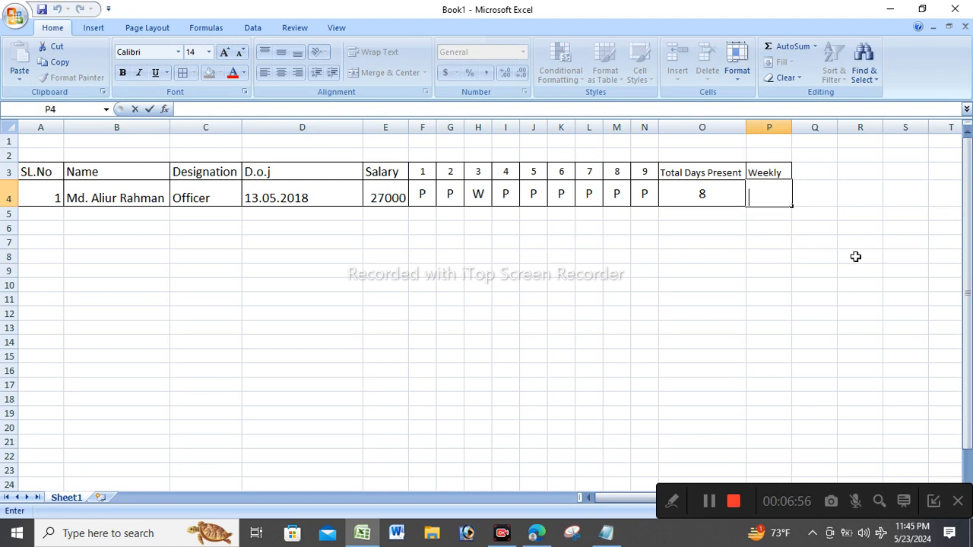
Enter =SUM(COUNTIF(F4:N4,"W")) in P4, accepting Excel's formula correction.
text(=)
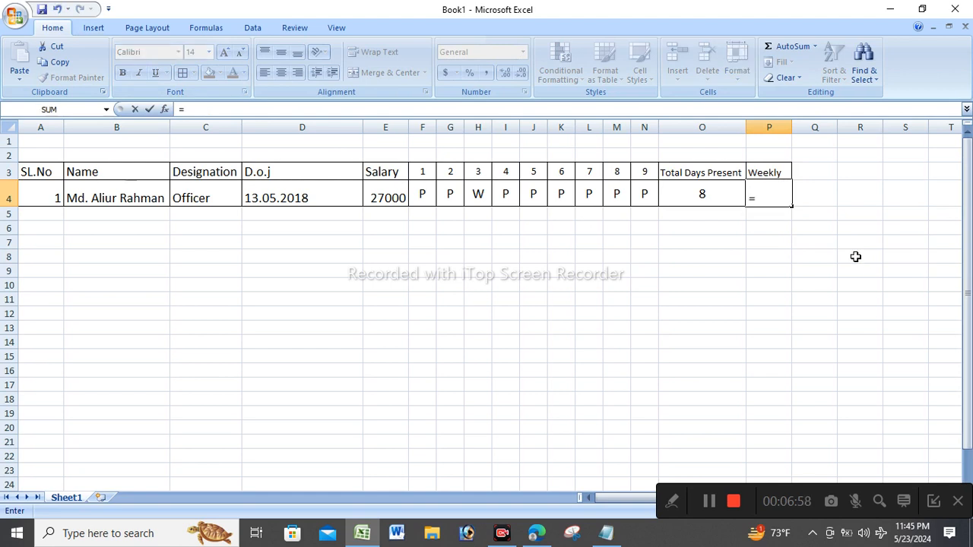
text(sum)
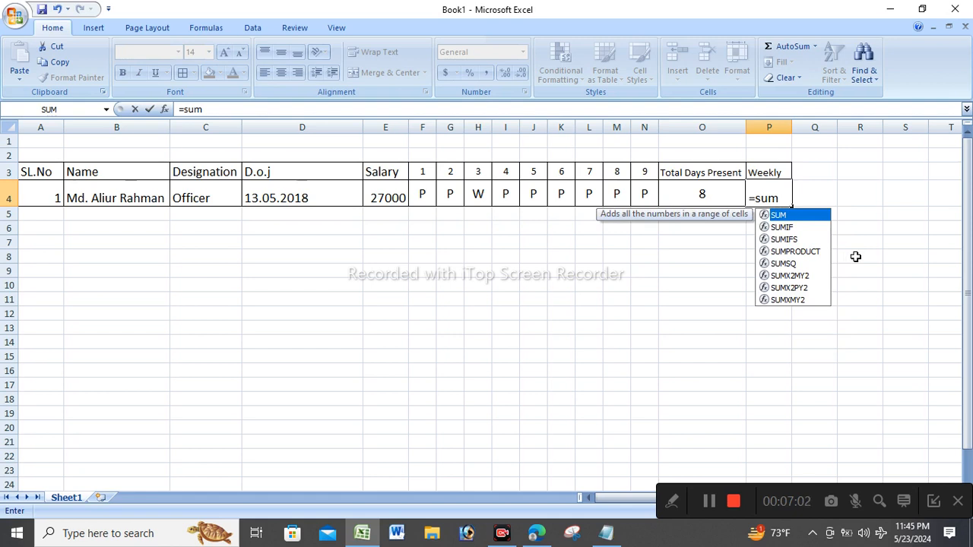
text((cou)
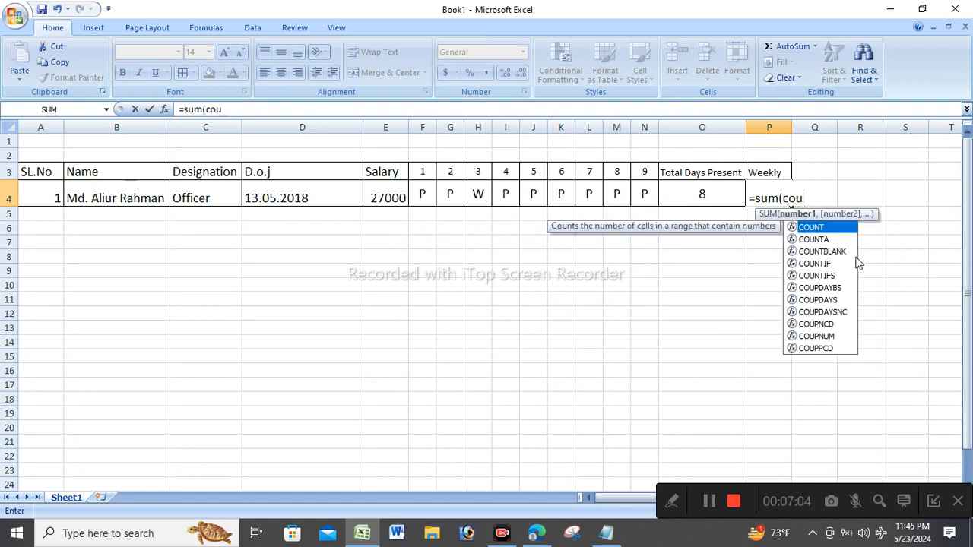
text(ntif)
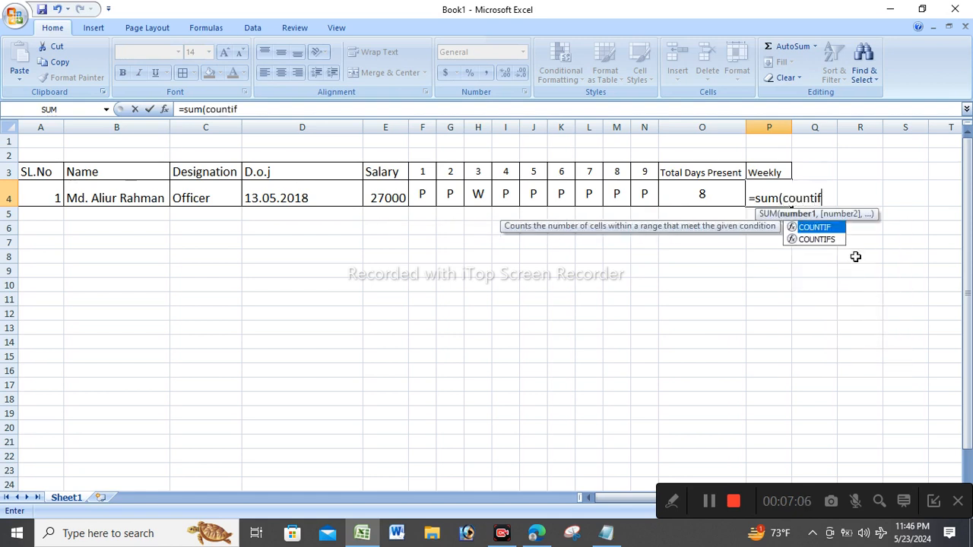
double_click(814, 227)
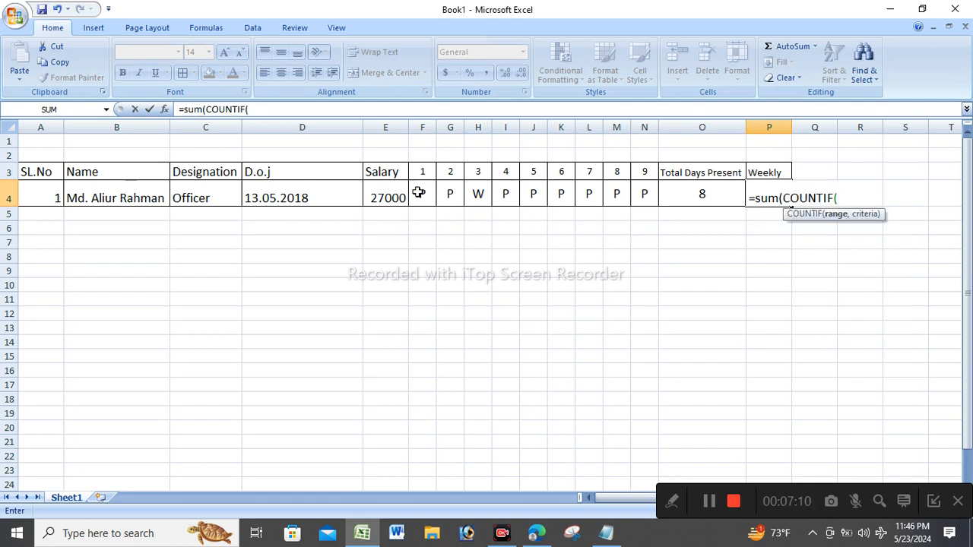
drag(418, 193, 644, 191)
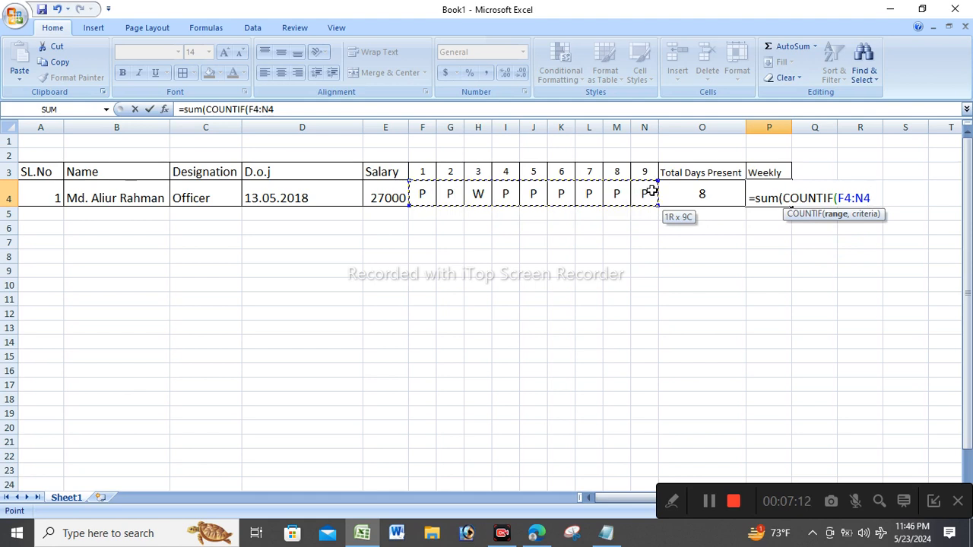
click(313, 112)
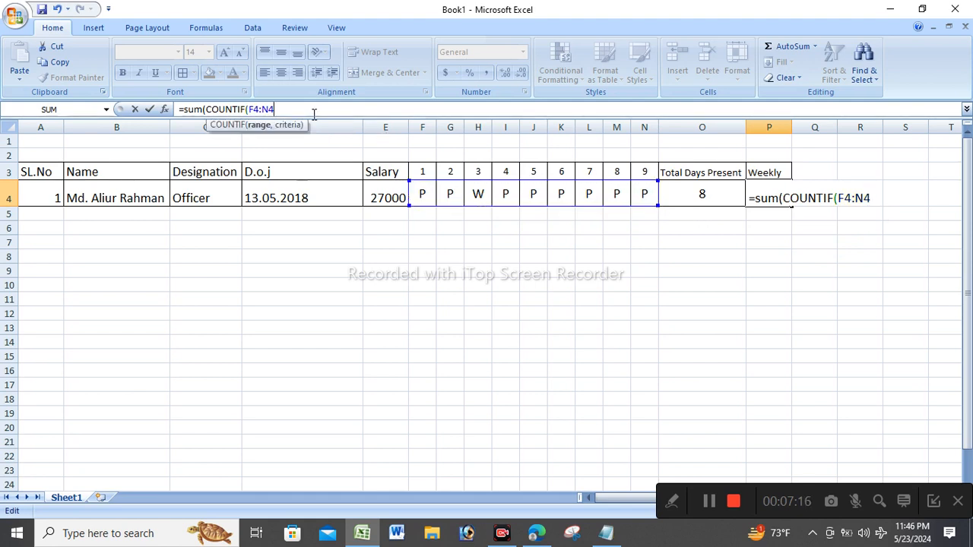
text(,"W)
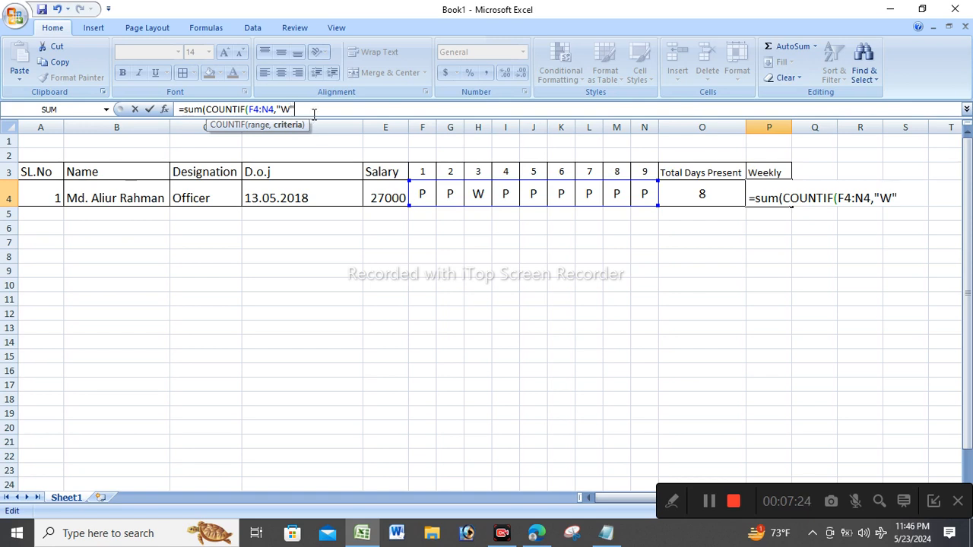
key(Return)
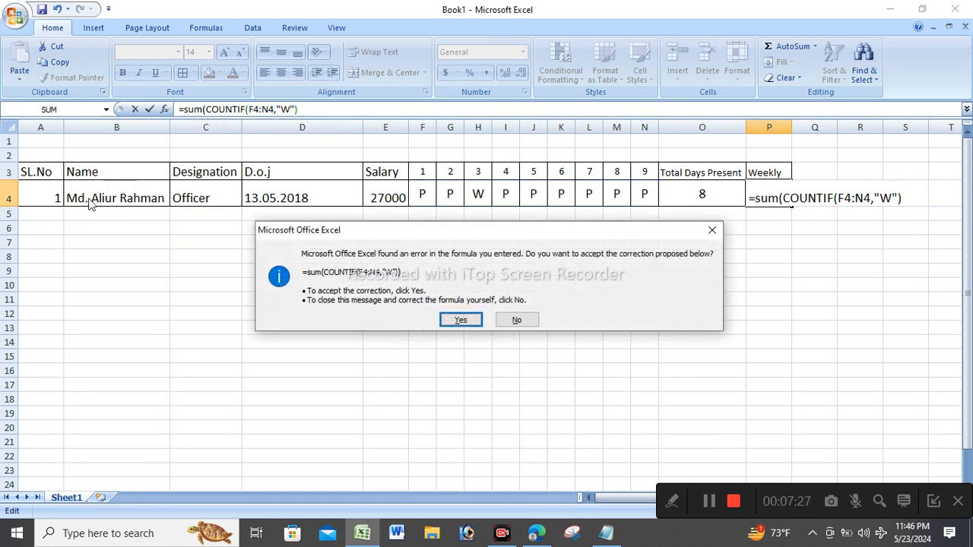
click(461, 320)
Centre the weekly count in P4 horizontally and vertically.
click(788, 192)
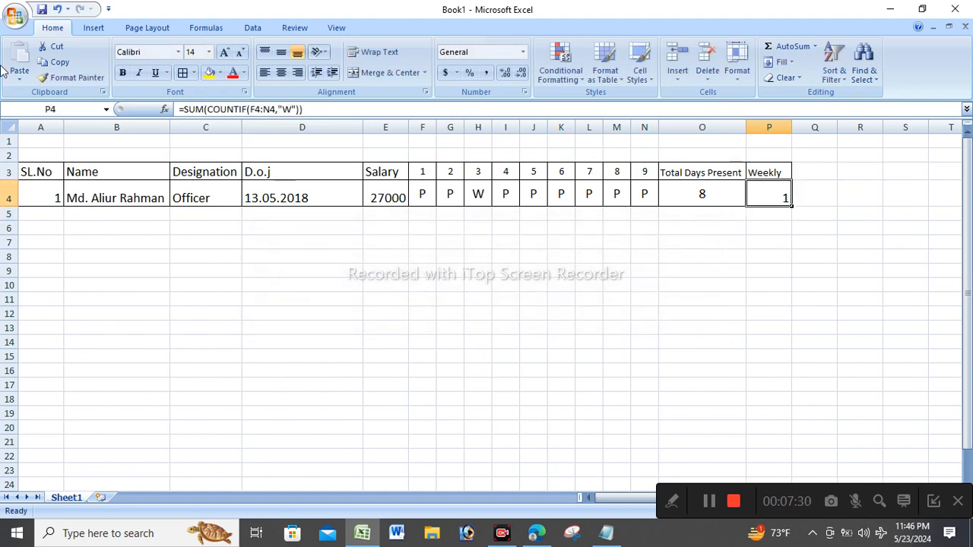
click(280, 72)
click(281, 52)
click(922, 276)
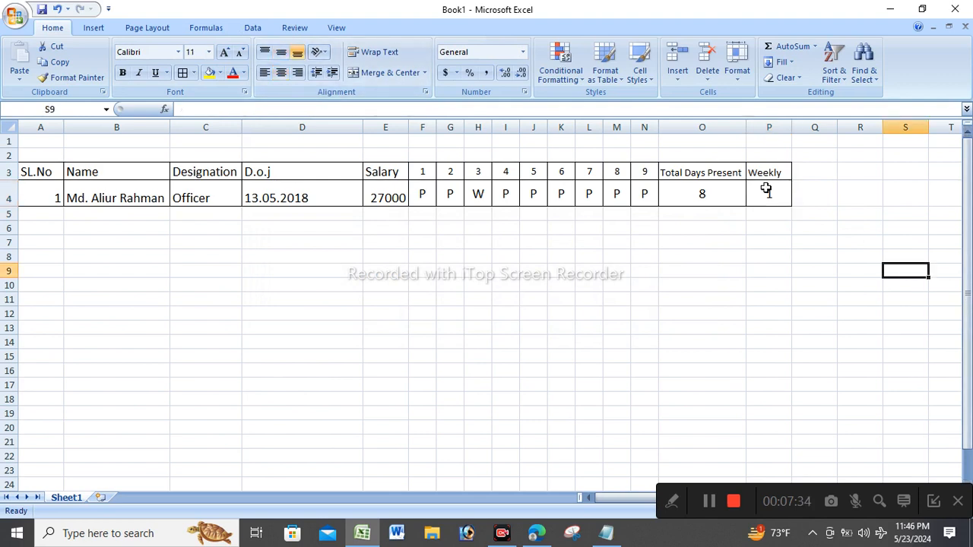
double_click(766, 192)
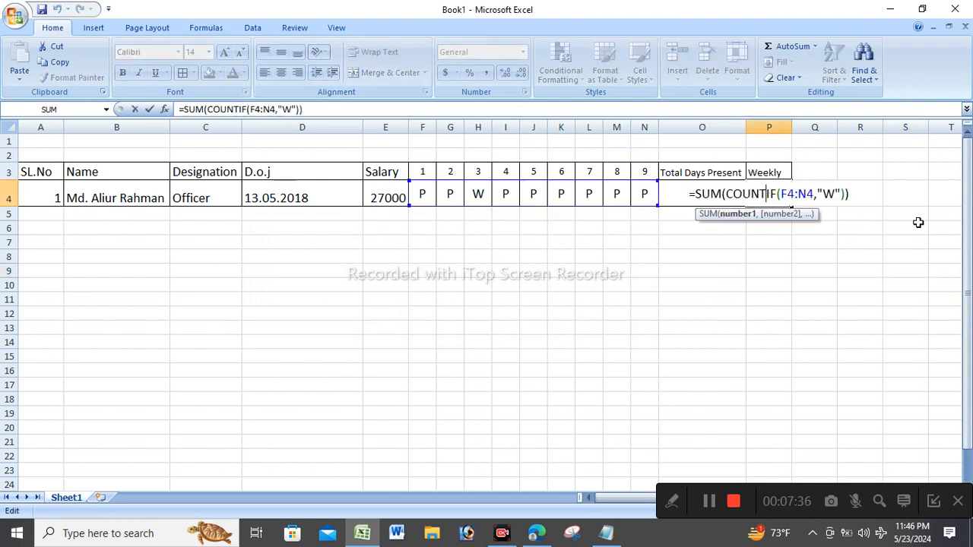
key(Return)
click(918, 537)
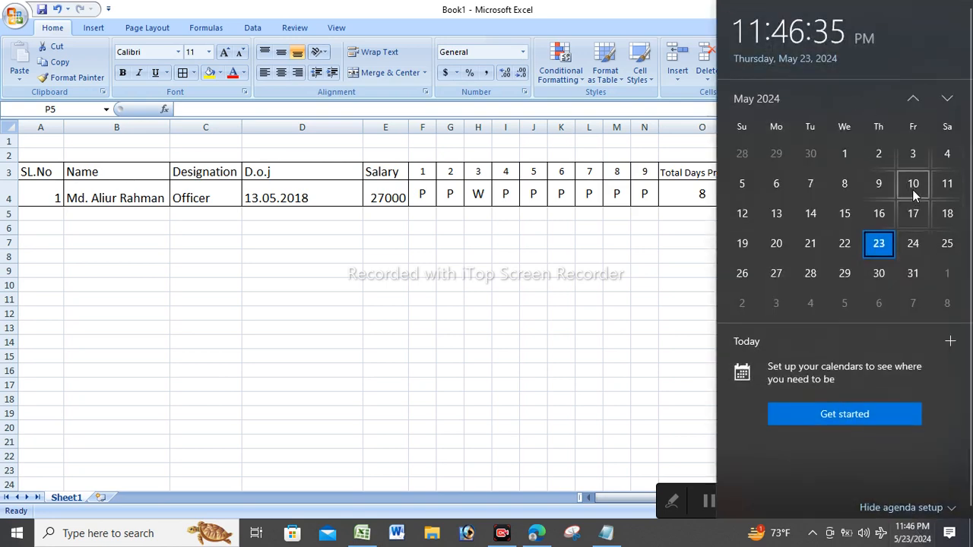
click(543, 268)
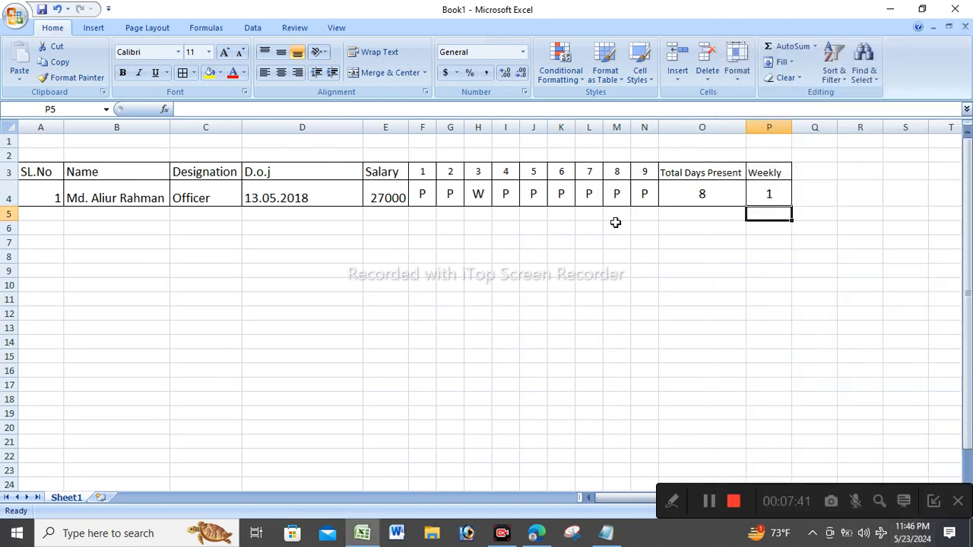
Copy the day 8 and 9 columns and insert them after day 9.
click(650, 126)
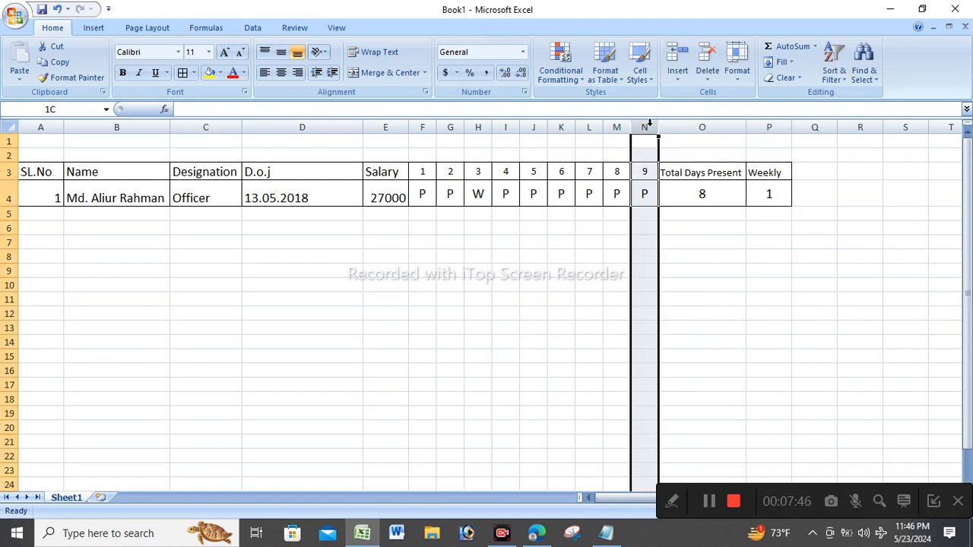
click(624, 126)
drag(630, 127, 652, 127)
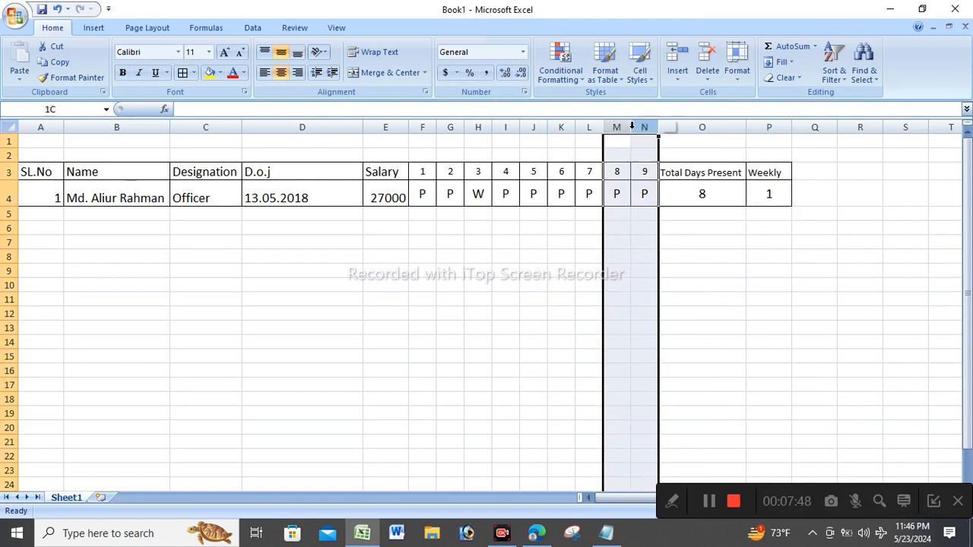
right_click(652, 127)
click(669, 154)
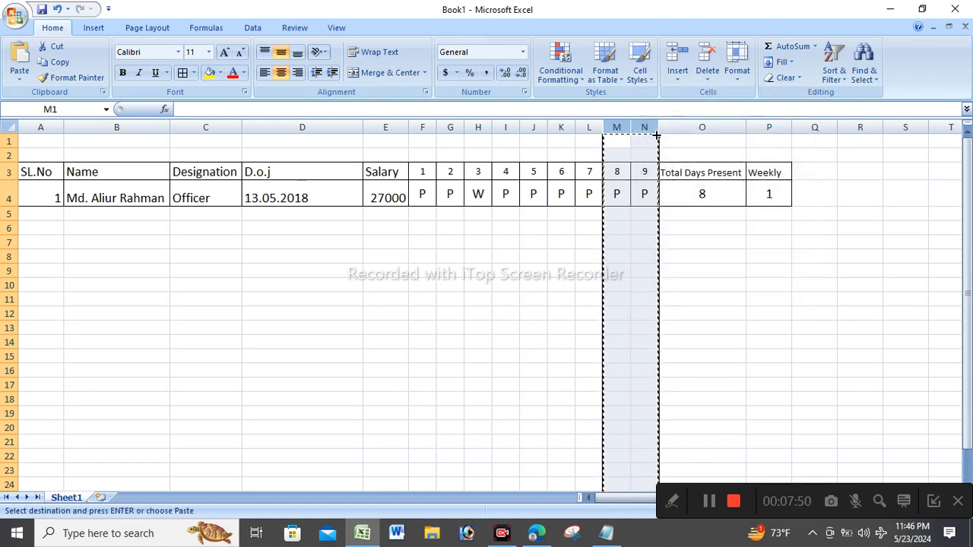
right_click(651, 127)
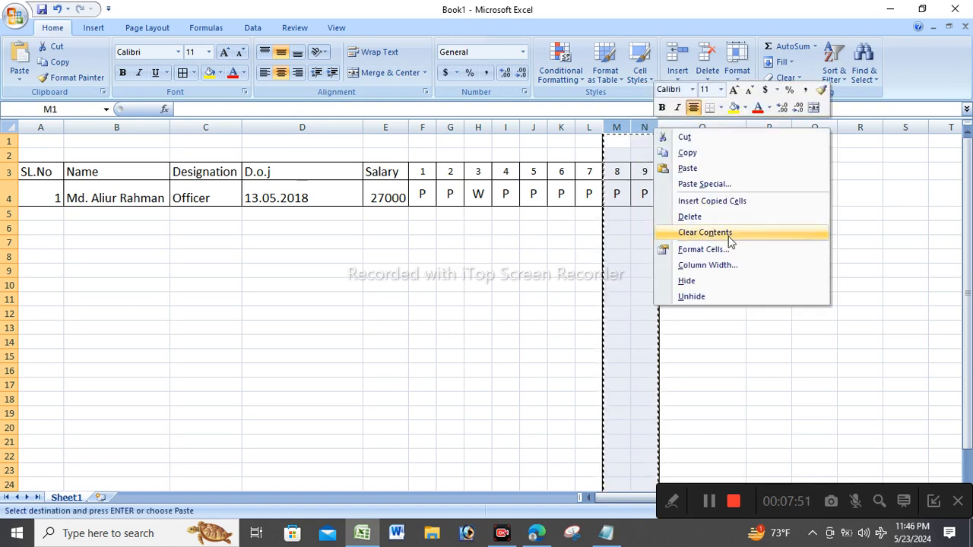
click(711, 200)
click(729, 245)
Relabel the new day column headings as 10 and 11.
click(676, 171)
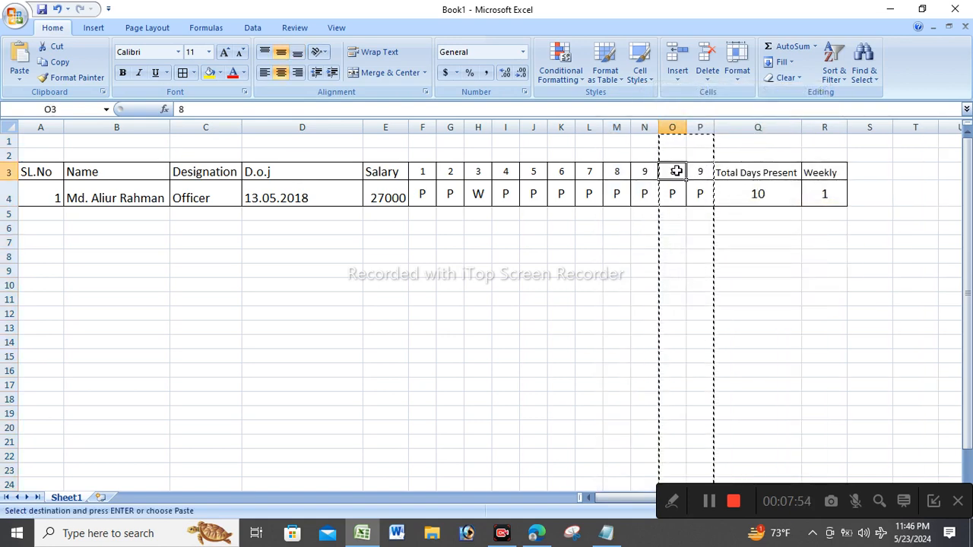
text(10)
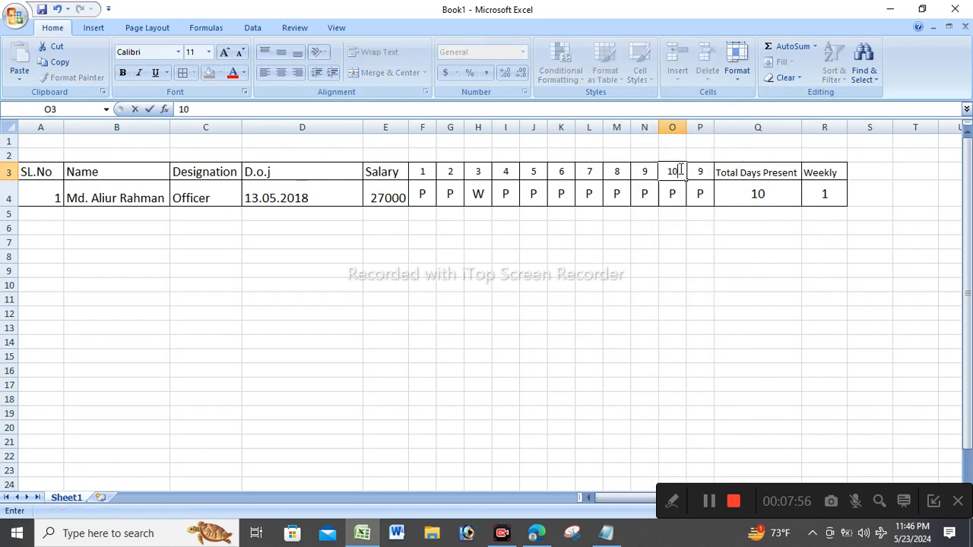
key(Tab)
text(11)
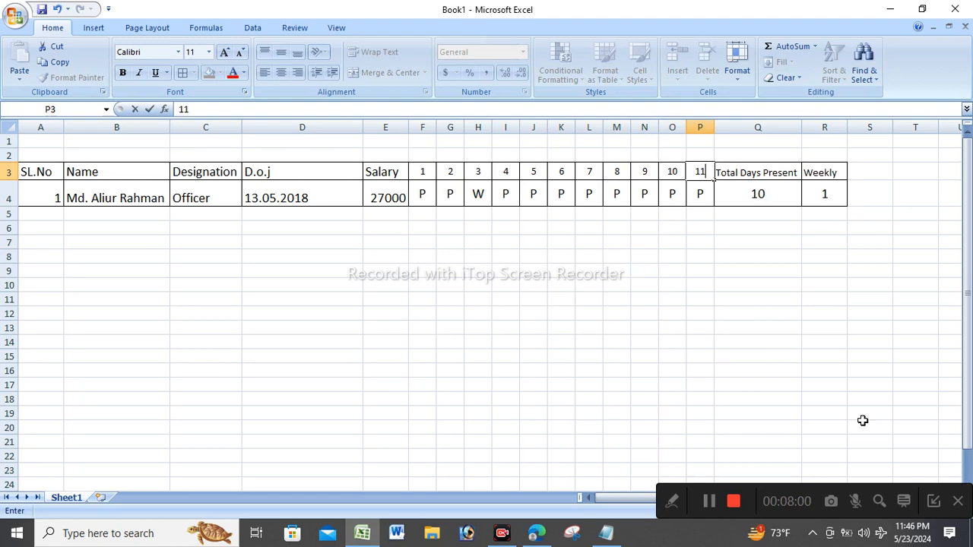
click(836, 313)
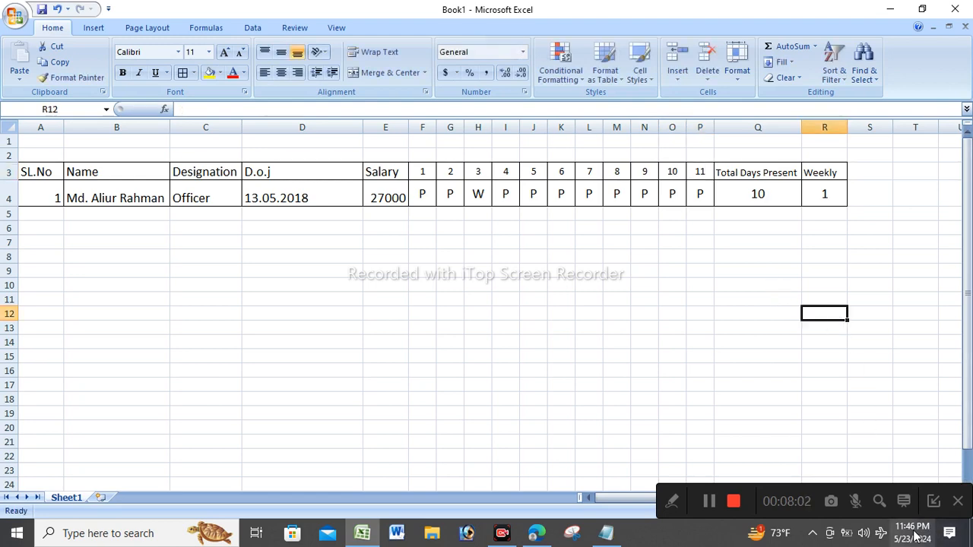
click(916, 532)
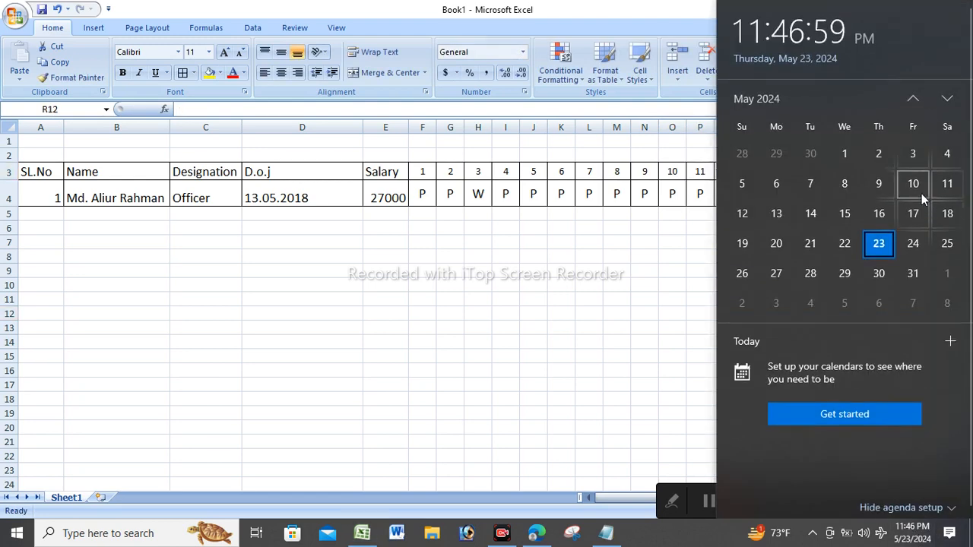
click(469, 314)
Change day 10's attendance mark to W.
click(665, 193)
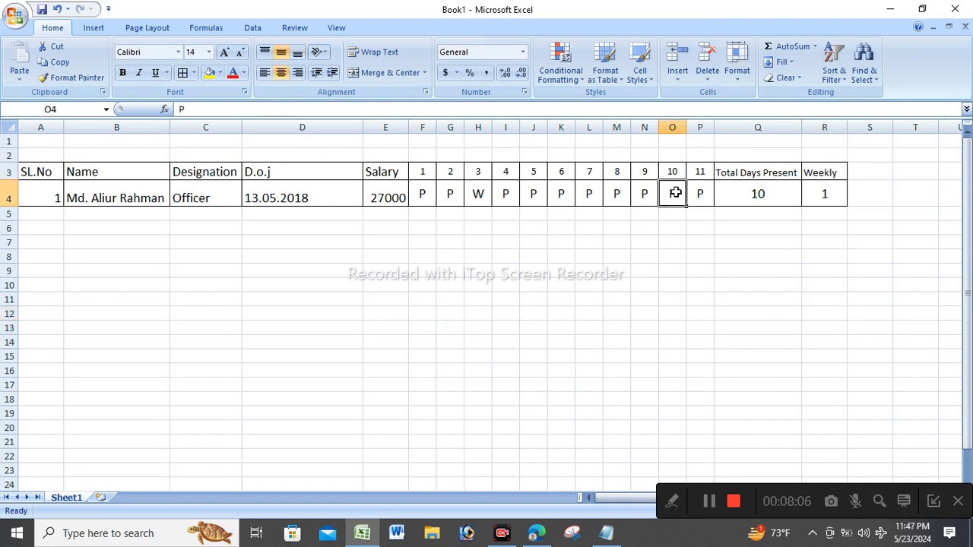
text(W)
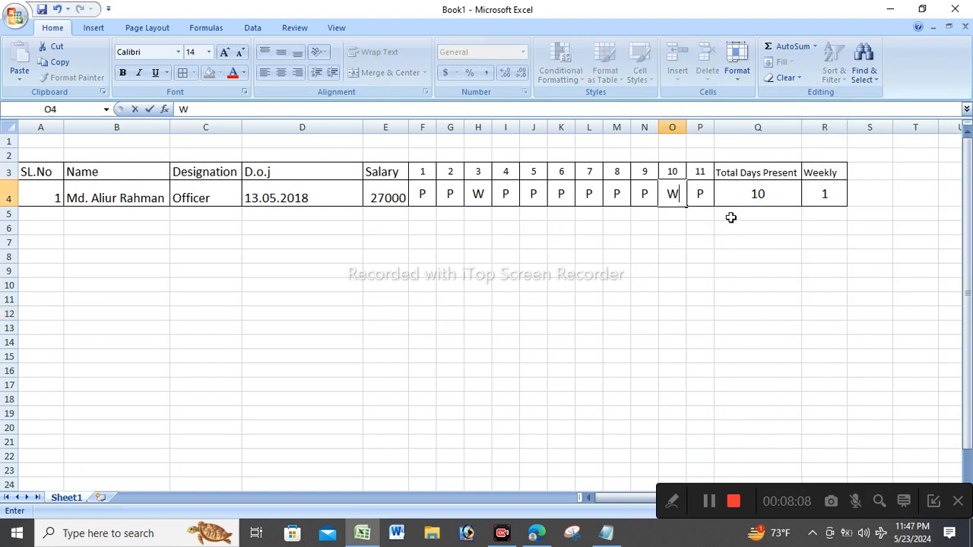
click(734, 253)
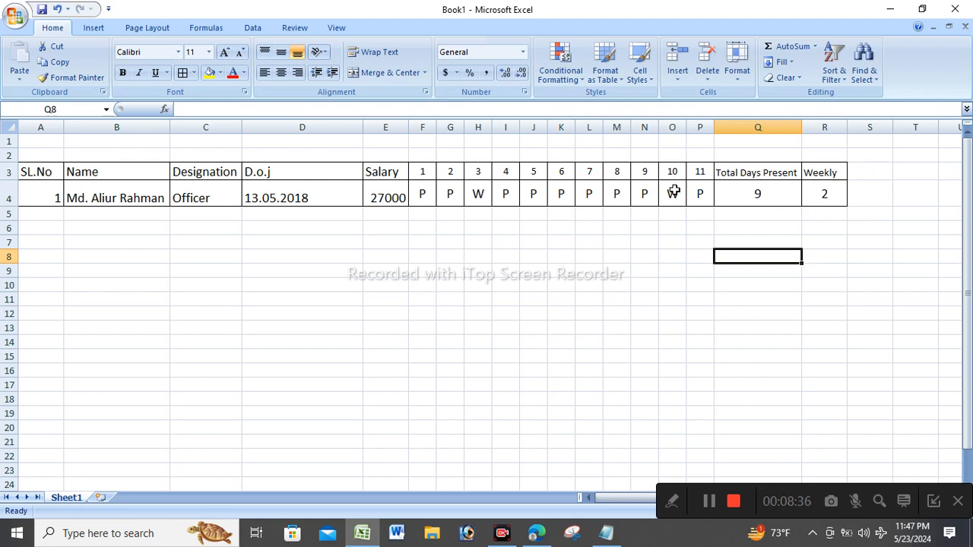
Narrow the D.o.j column to fit the joining dates snugly.
click(613, 194)
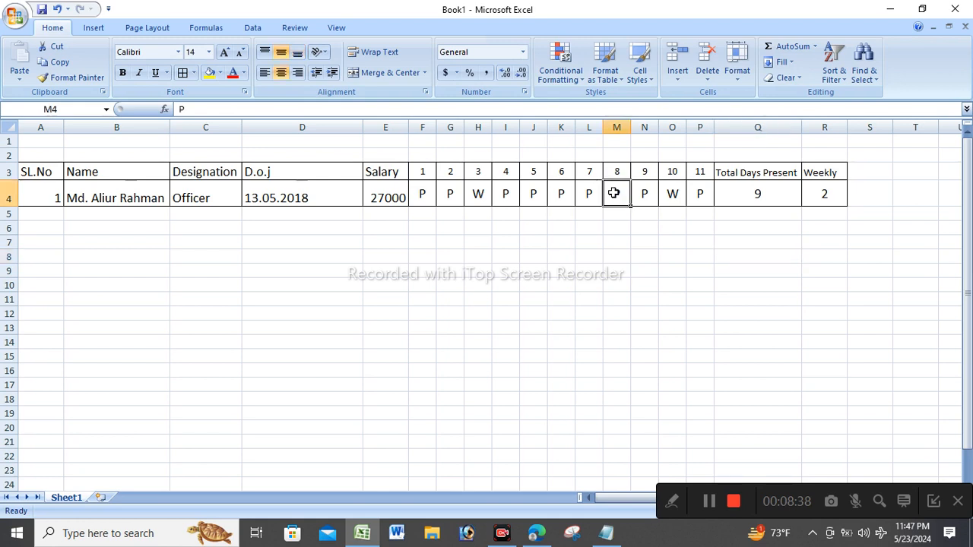
click(562, 195)
click(584, 193)
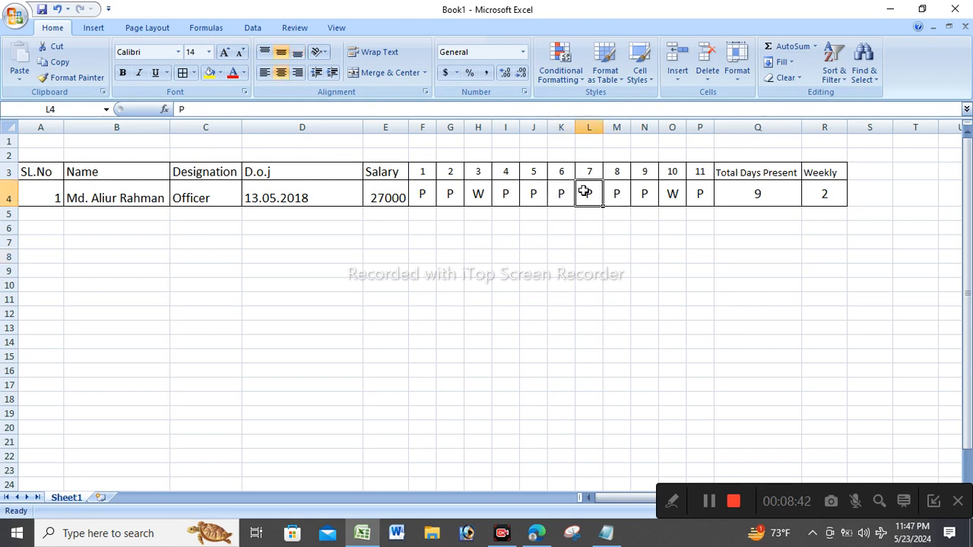
drag(363, 127, 318, 163)
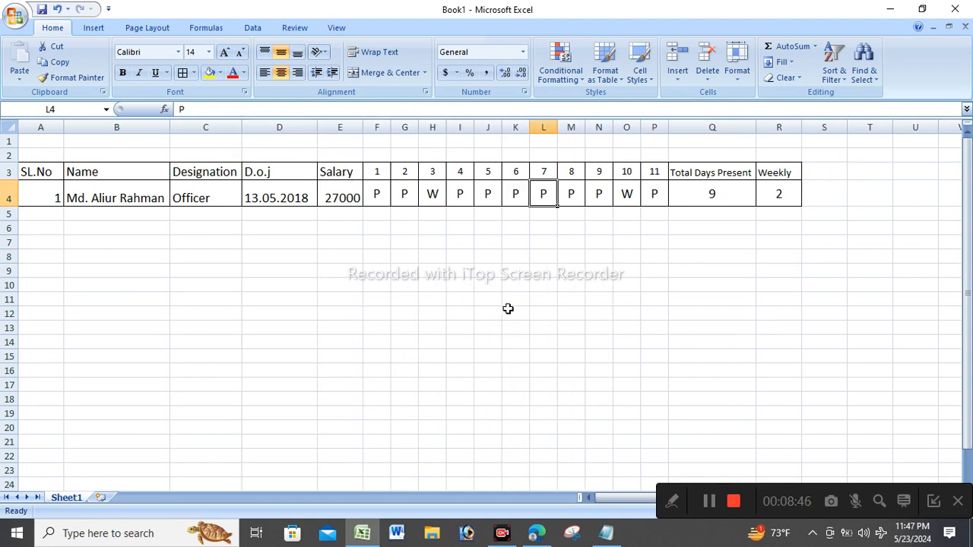
click(508, 309)
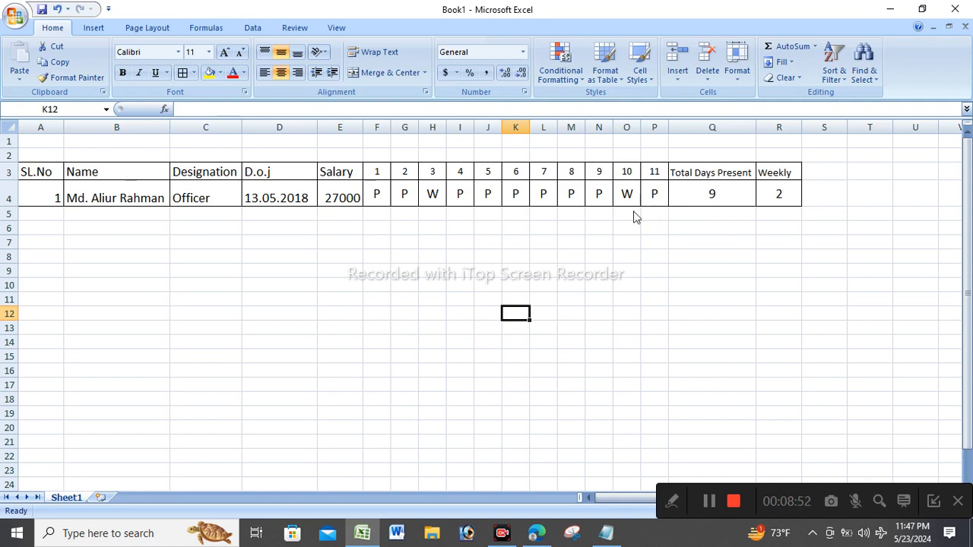
Add a CL heading in S3 and copy the Weekly count formula into S4.
click(832, 168)
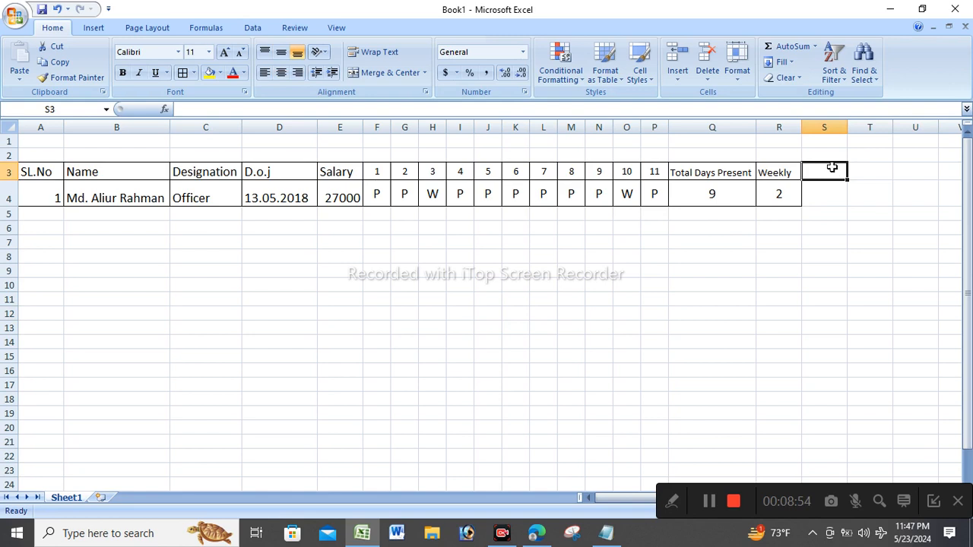
text(CL)
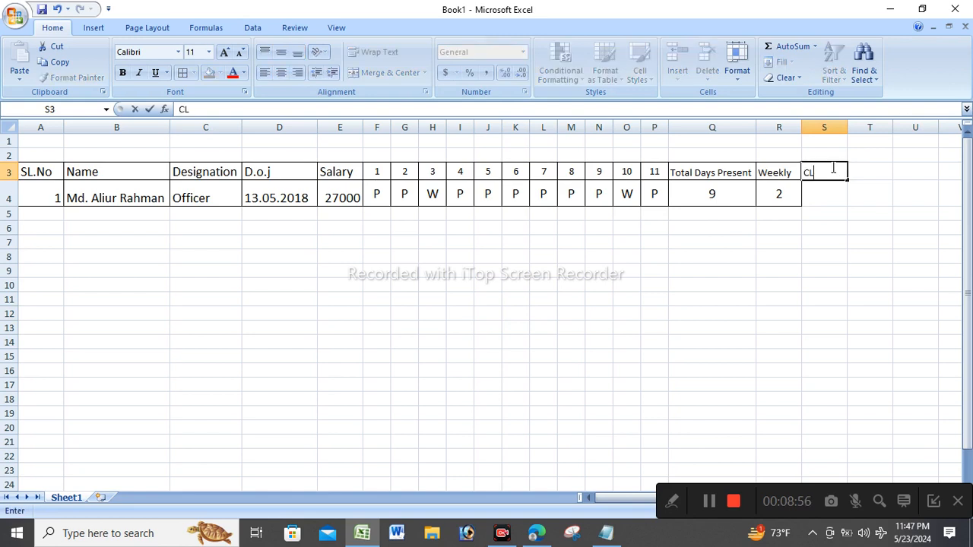
click(825, 199)
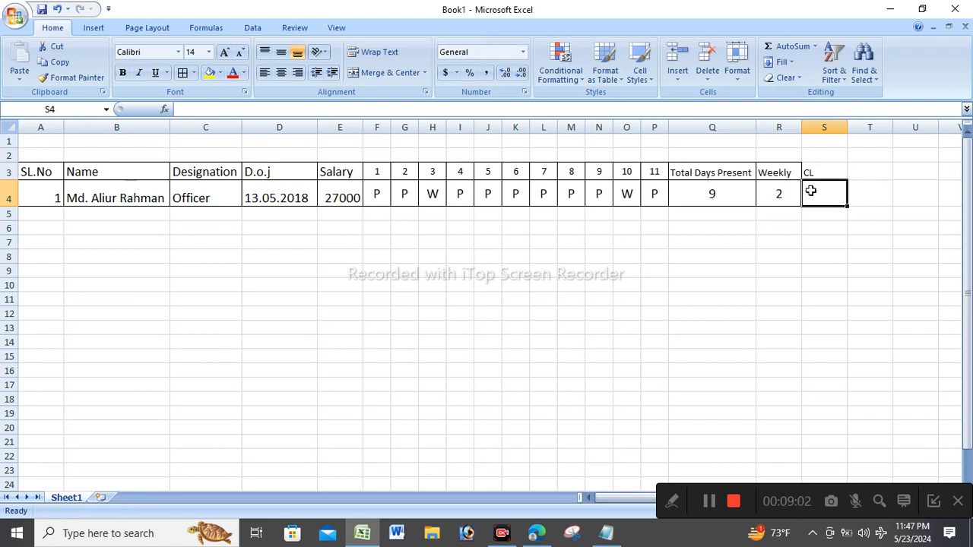
click(778, 193)
key(ctrl+c)
click(817, 184)
key(ctrl+v)
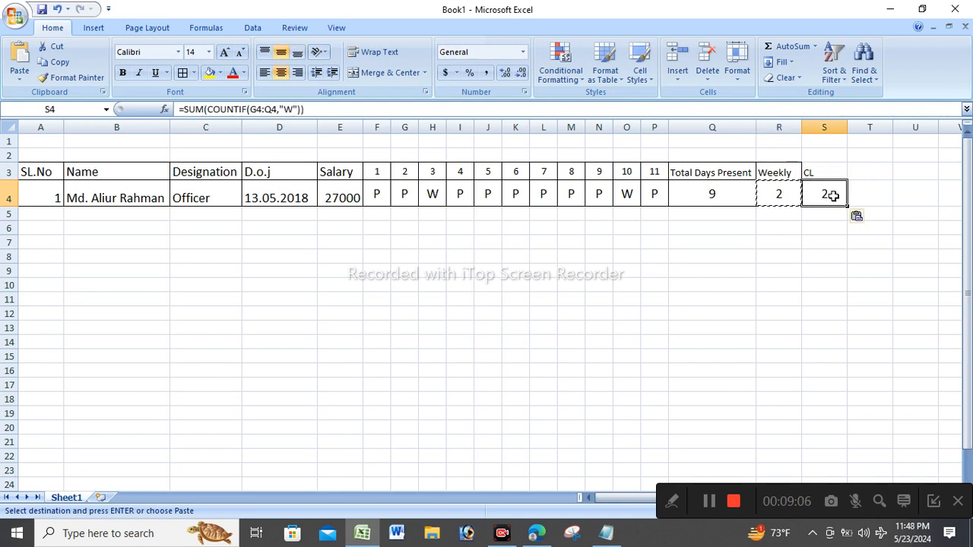
double_click(826, 195)
key(Return)
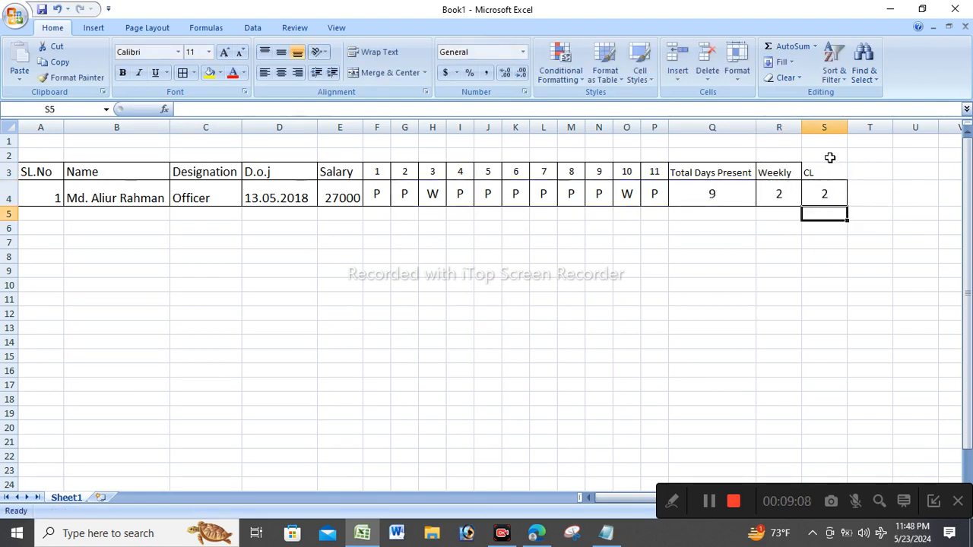
Mark day 8 as CL.
click(573, 192)
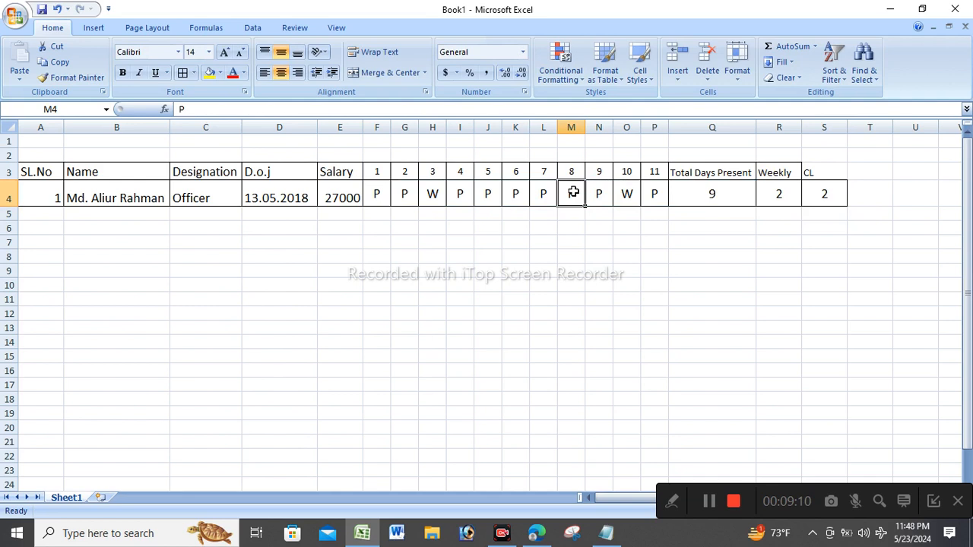
text(CL)
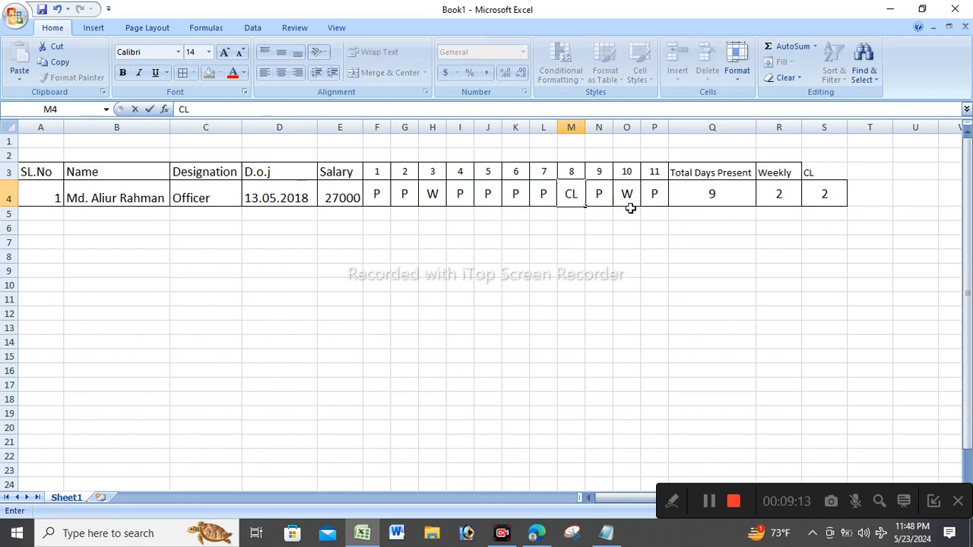
click(741, 253)
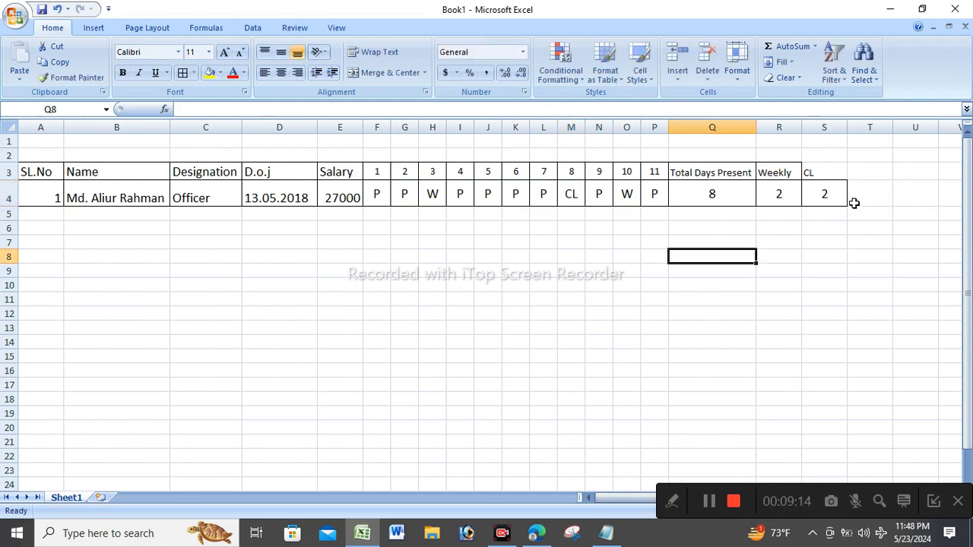
Change S4's COUNTIF criterion from "W" to "CL", giving a count of 1.
double_click(829, 193)
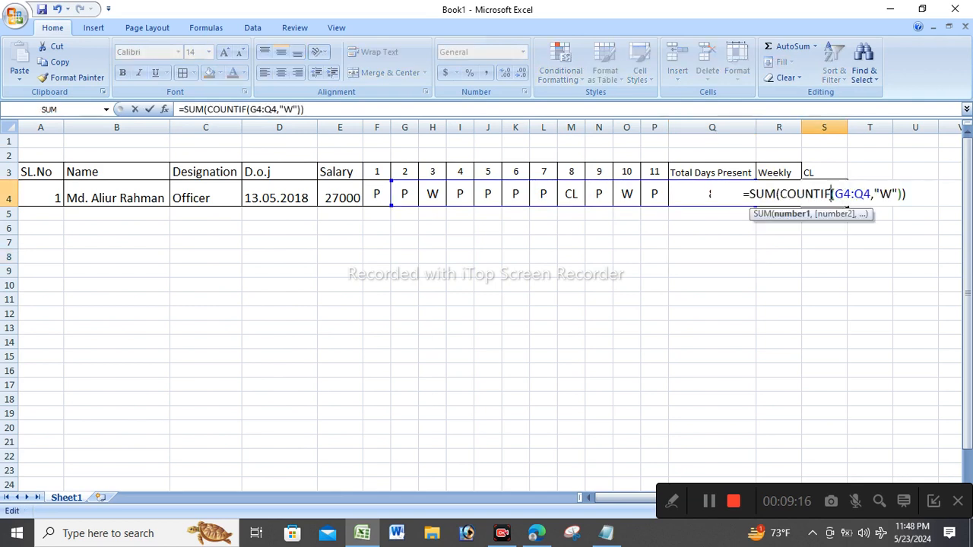
click(889, 194)
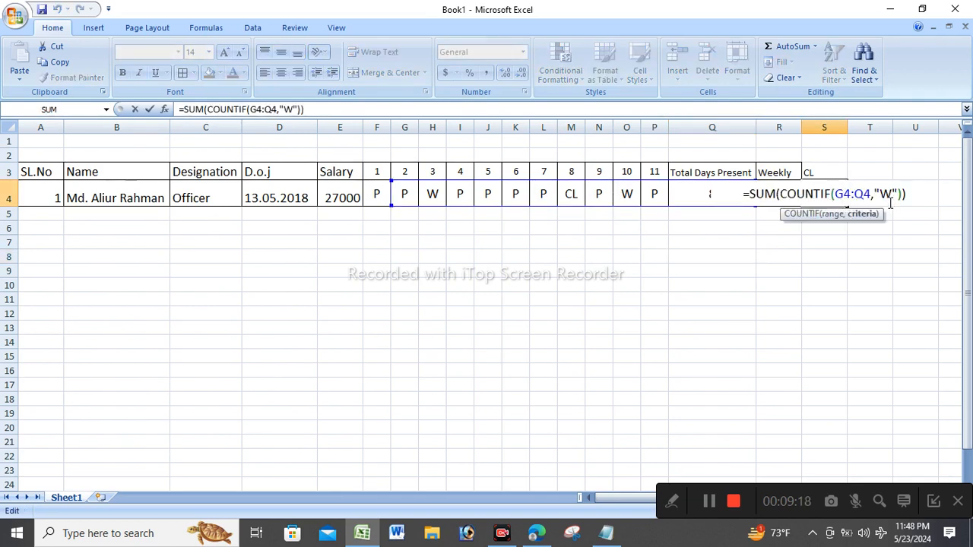
double_click(887, 195)
text(CL)
key(Return)
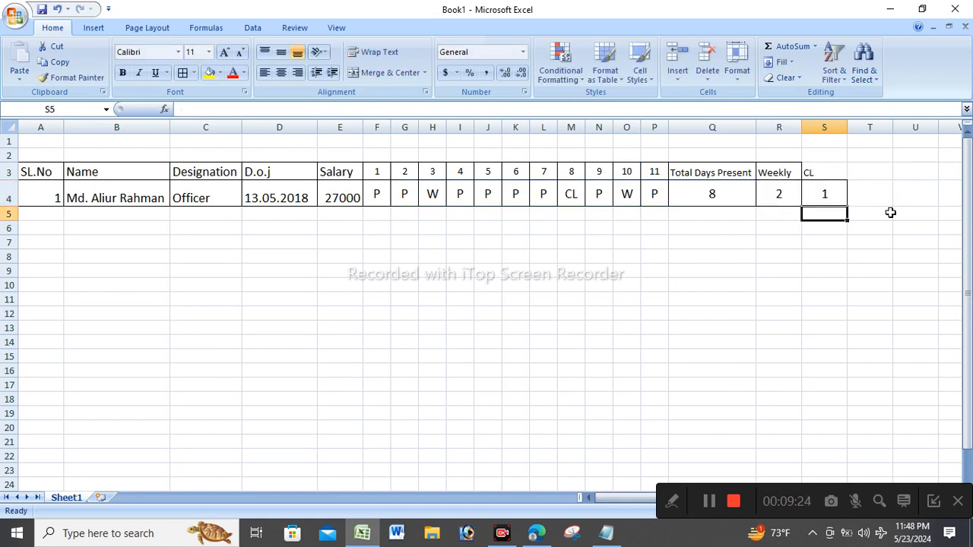
click(834, 176)
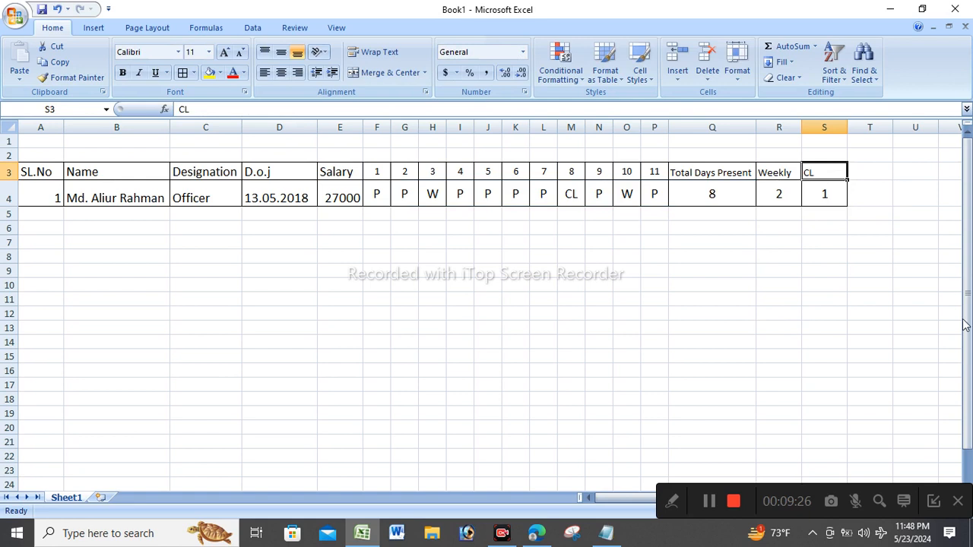
Enter the Total Days heading in T3 and widen column T to fit.
click(815, 272)
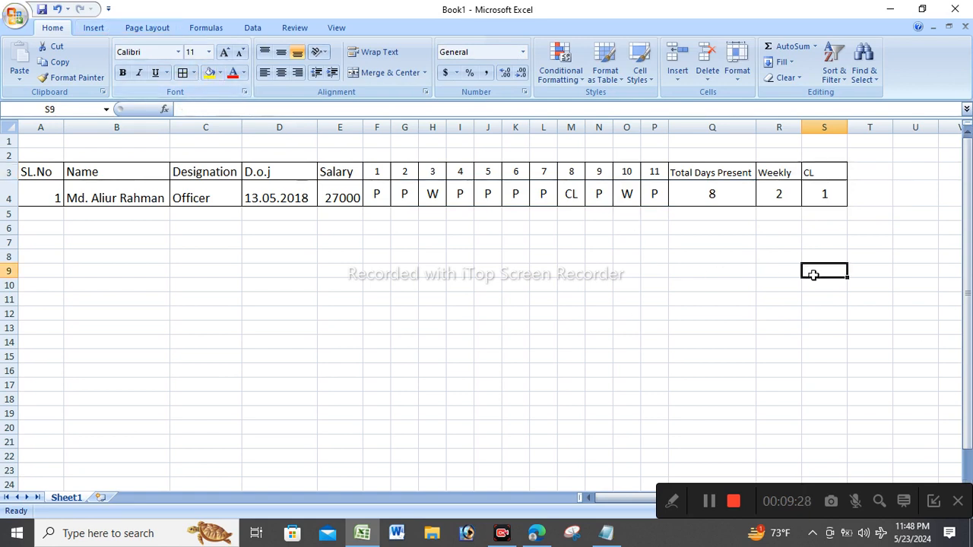
click(877, 173)
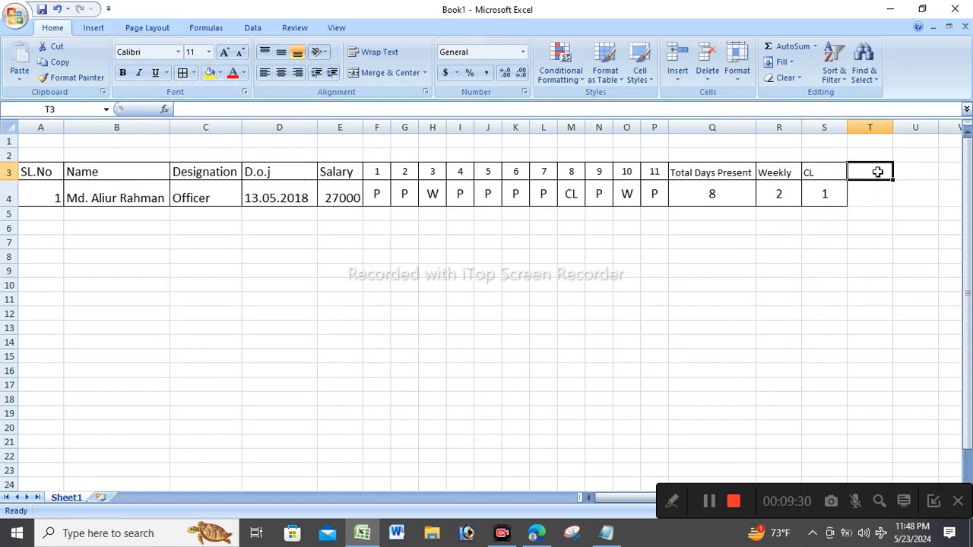
text(TOtal)
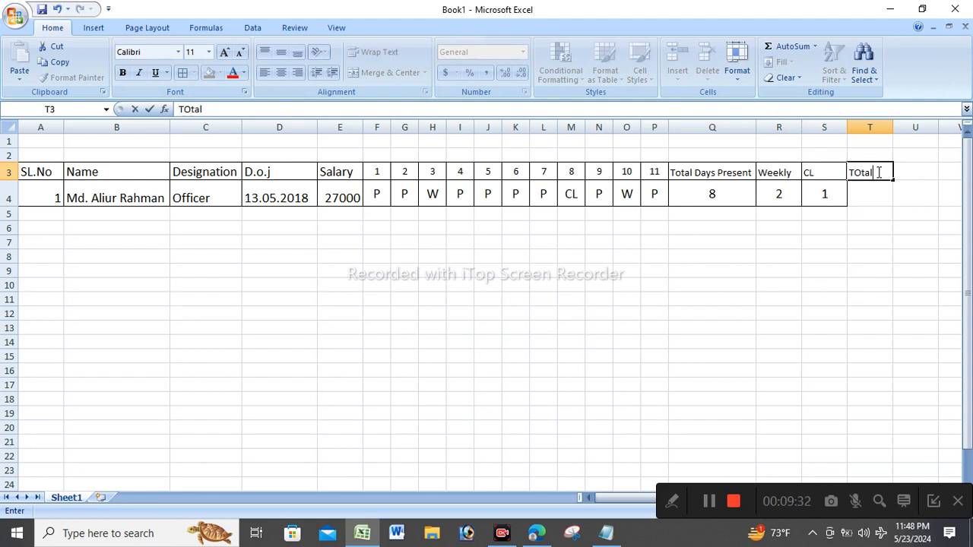
key(BackSpace)
key(BackSpace)
key(BackSpace)
text(otal Days)
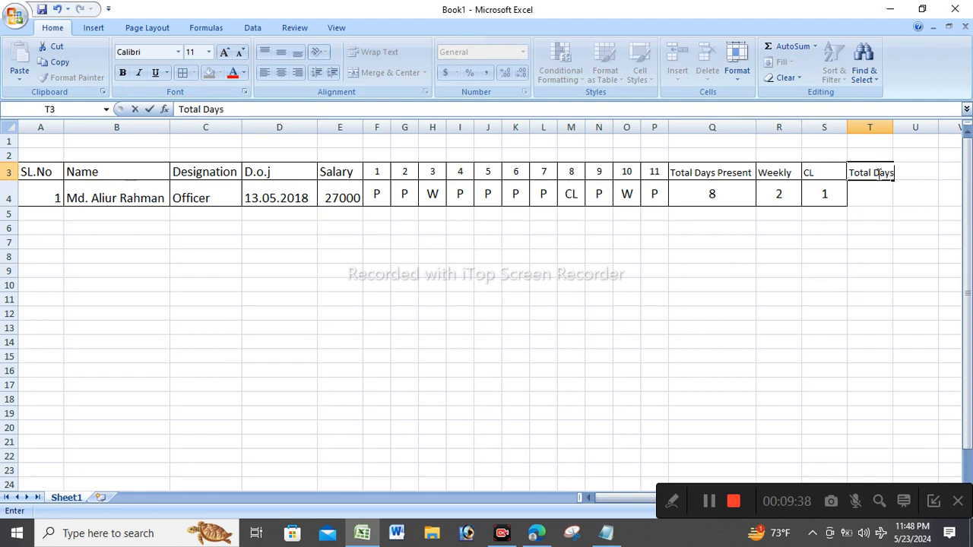
click(854, 272)
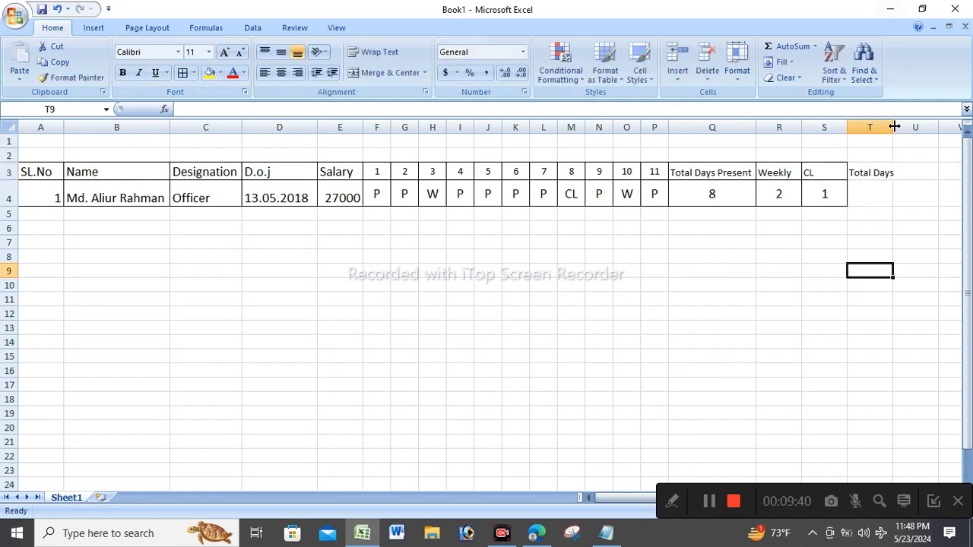
drag(894, 124, 899, 125)
Enter =SUM(Q4:S4) in T4, giving 11, and border T3:T4.
click(878, 194)
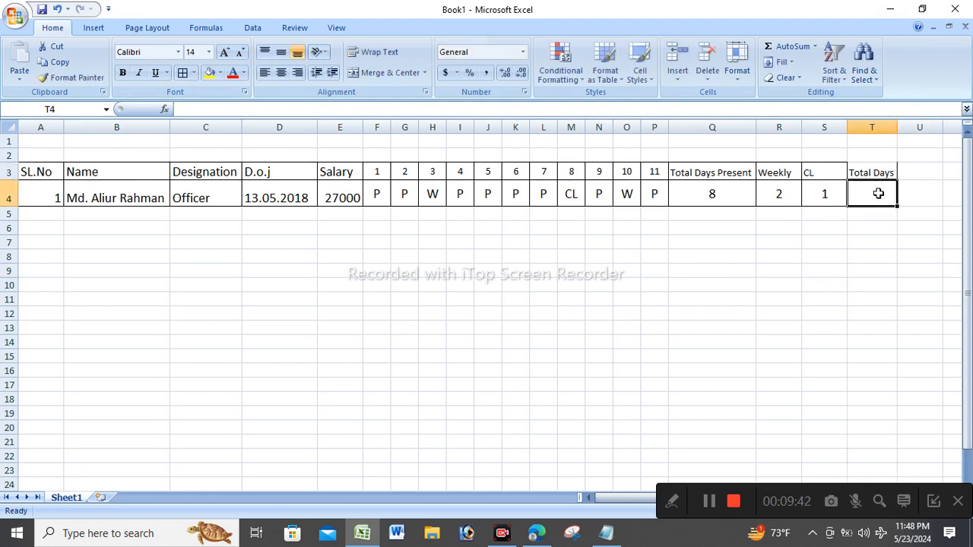
text(=)
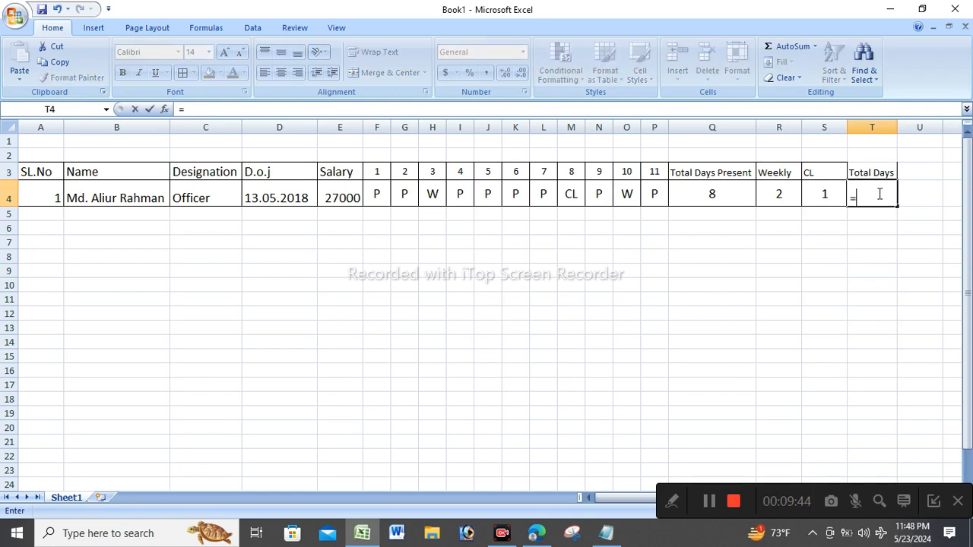
text(sum)
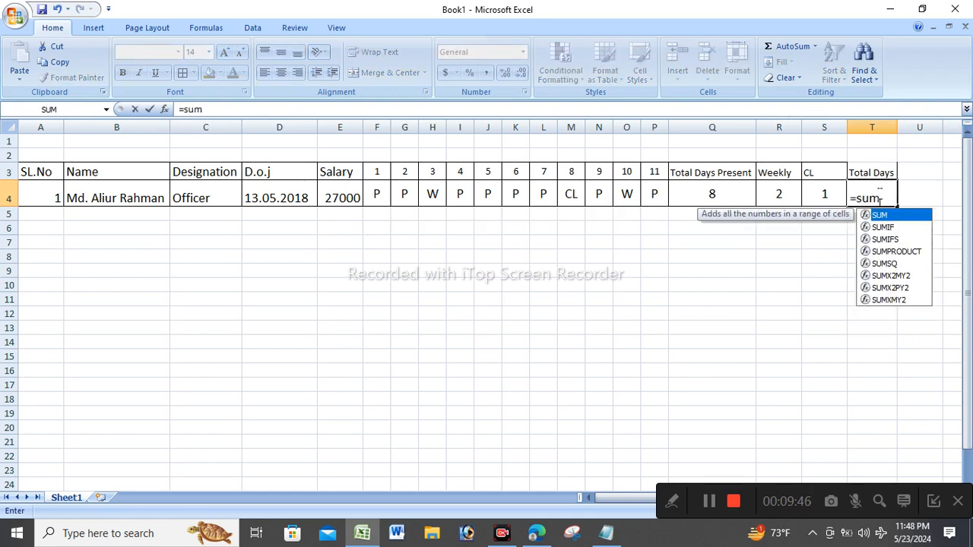
double_click(880, 216)
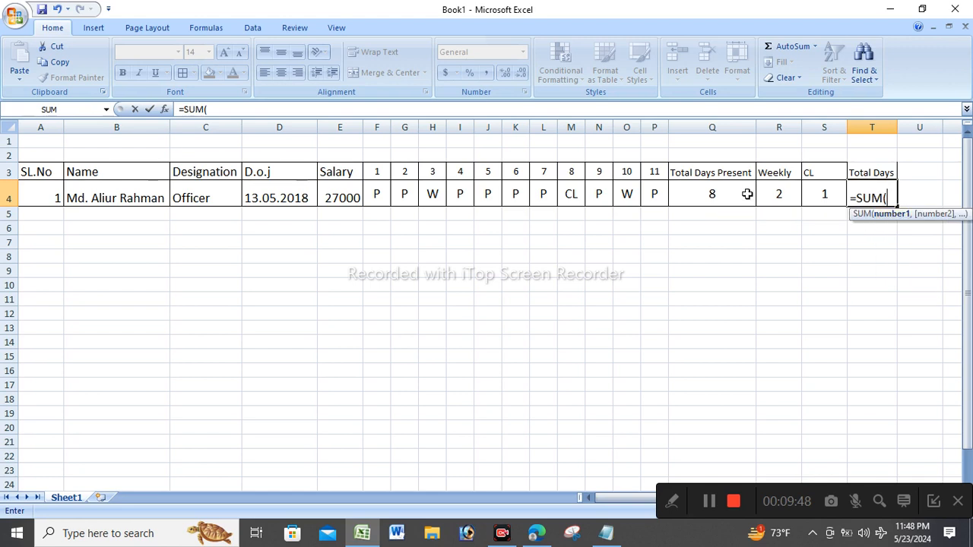
drag(708, 193, 823, 192)
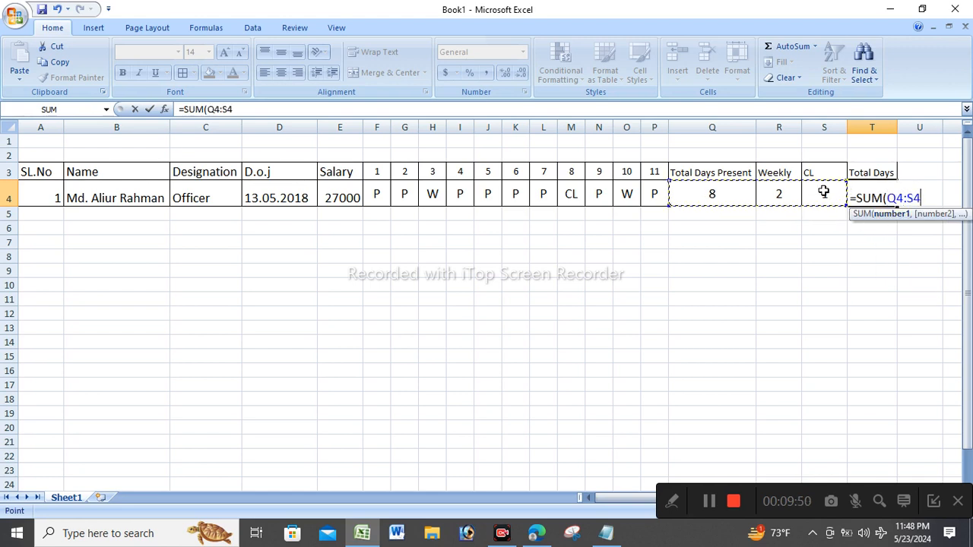
text())
key(Return)
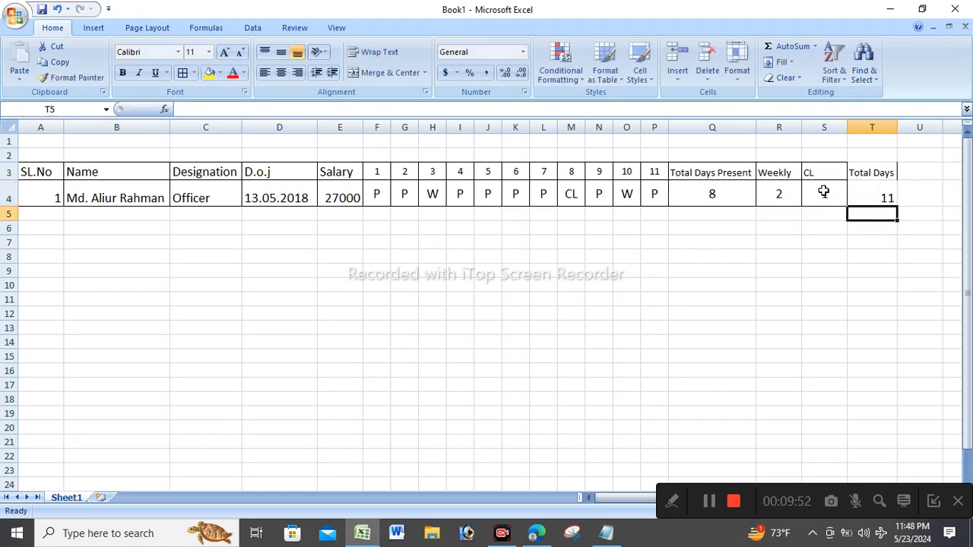
drag(878, 173, 874, 198)
click(179, 78)
click(878, 269)
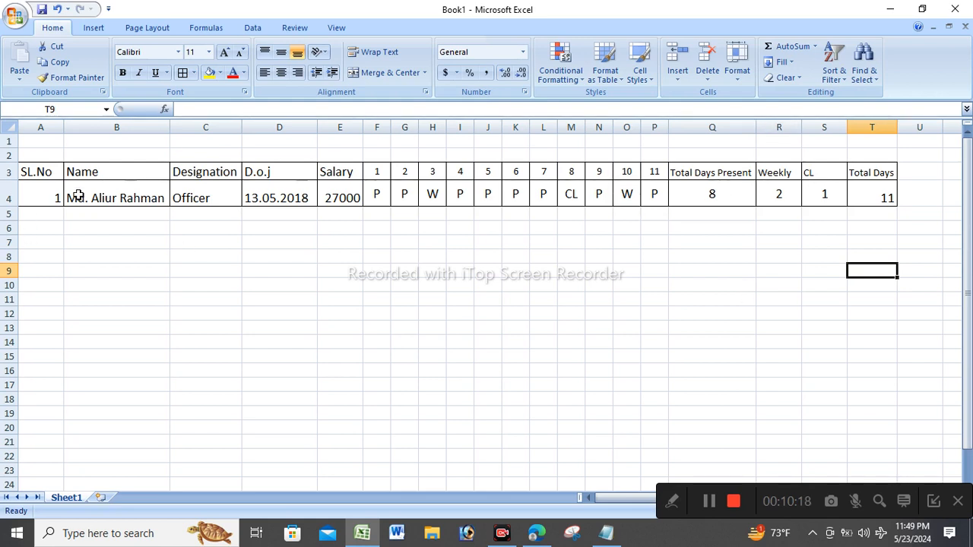
Centre the serial number 1 in cell A4.
click(50, 186)
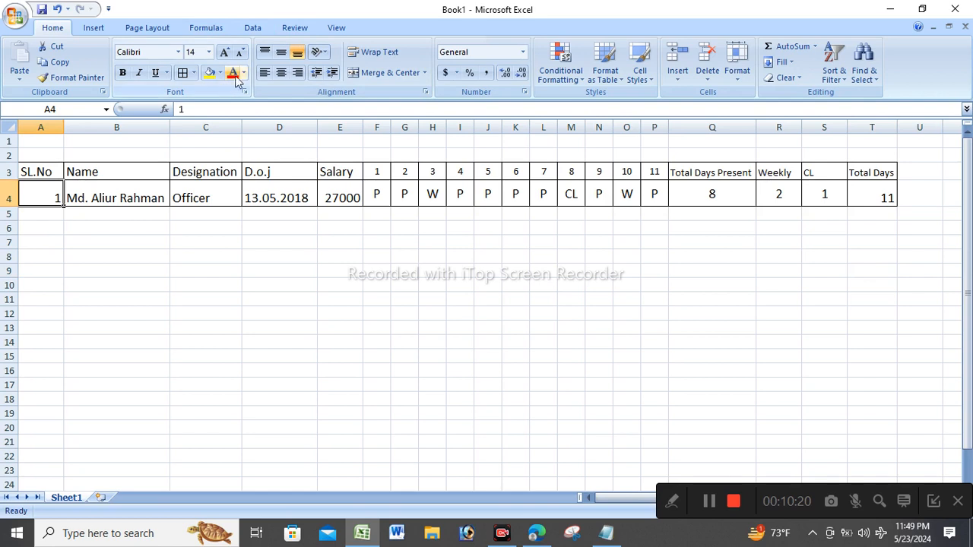
click(280, 73)
click(327, 324)
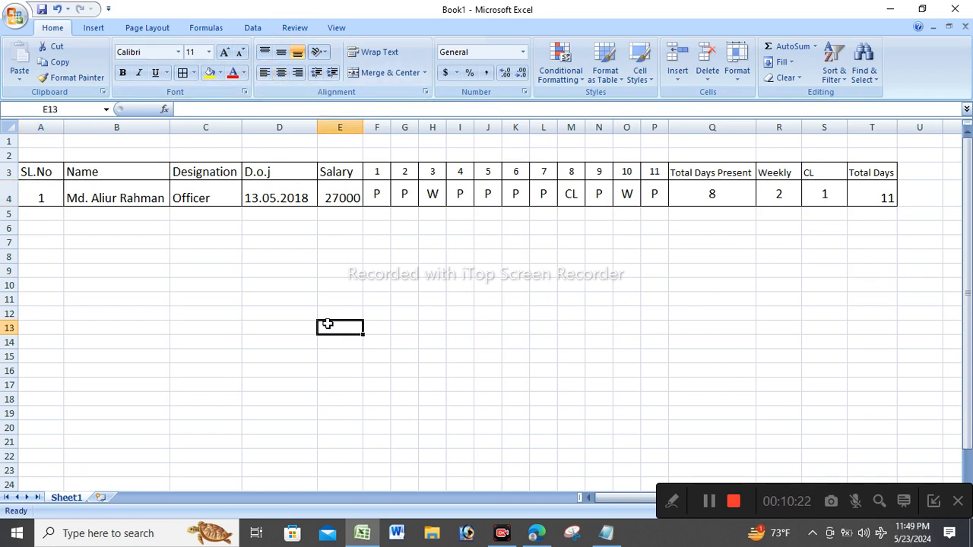